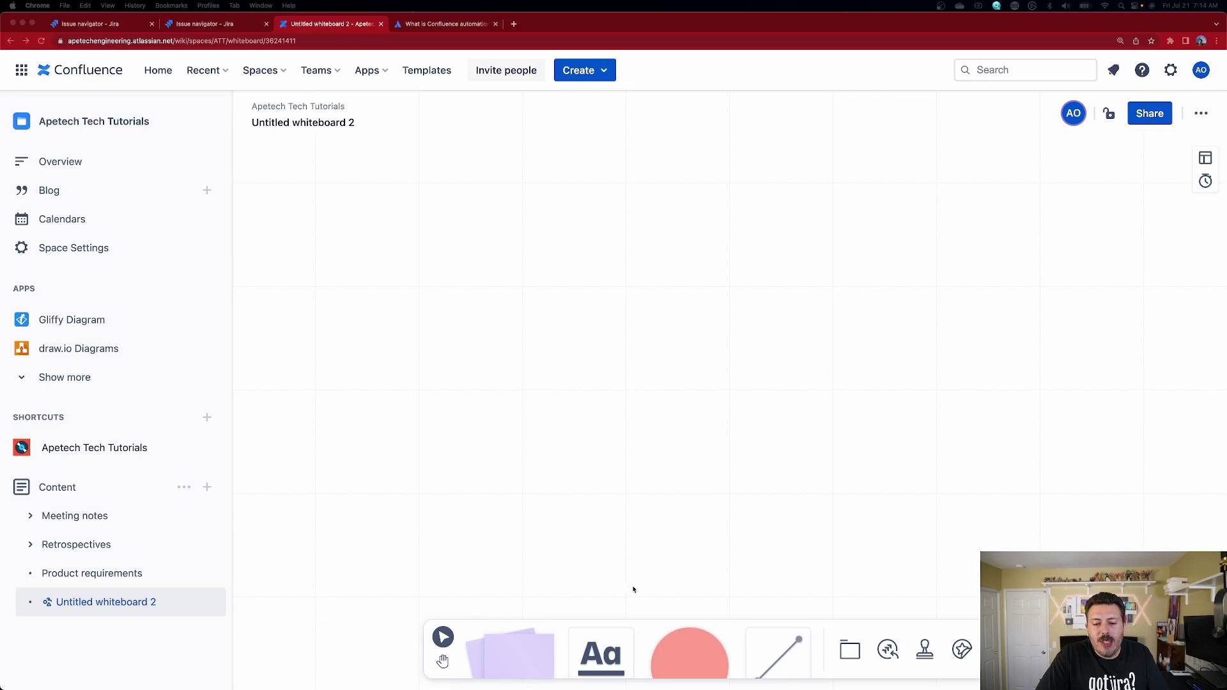
# Place a square shape on the whiteboard and set its fill to White.
pyautogui.click(694, 653)
pyautogui.click(676, 568)
pyautogui.click(476, 257)
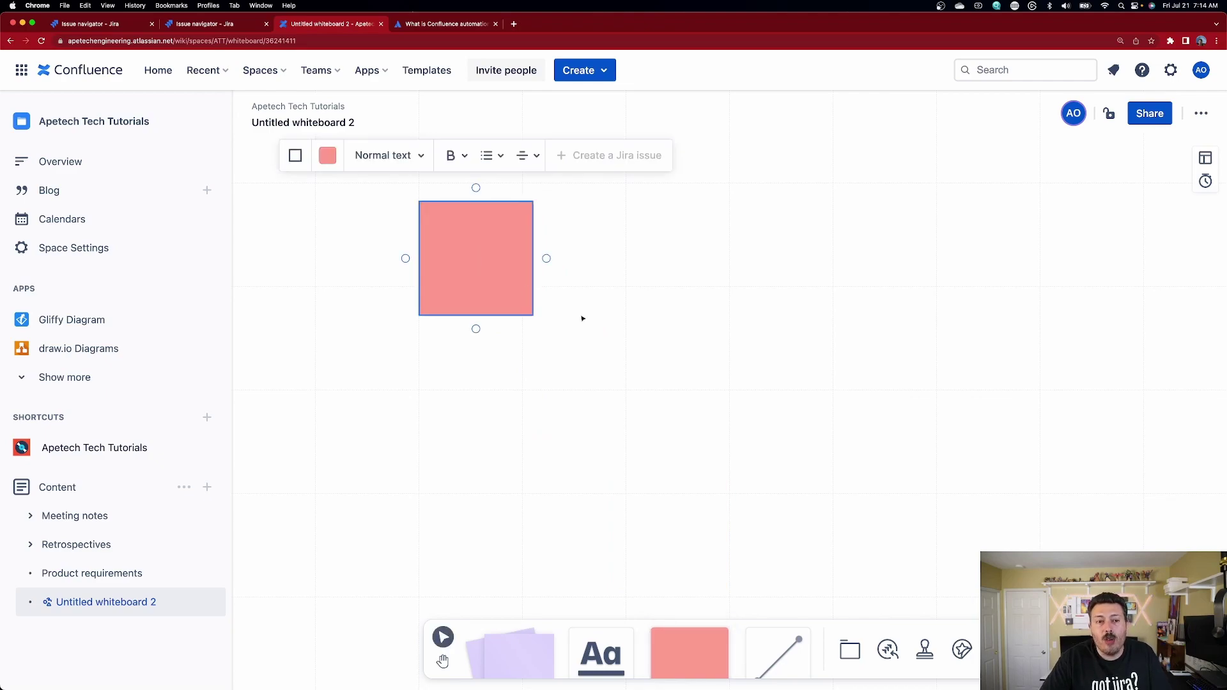
pyautogui.click(324, 161)
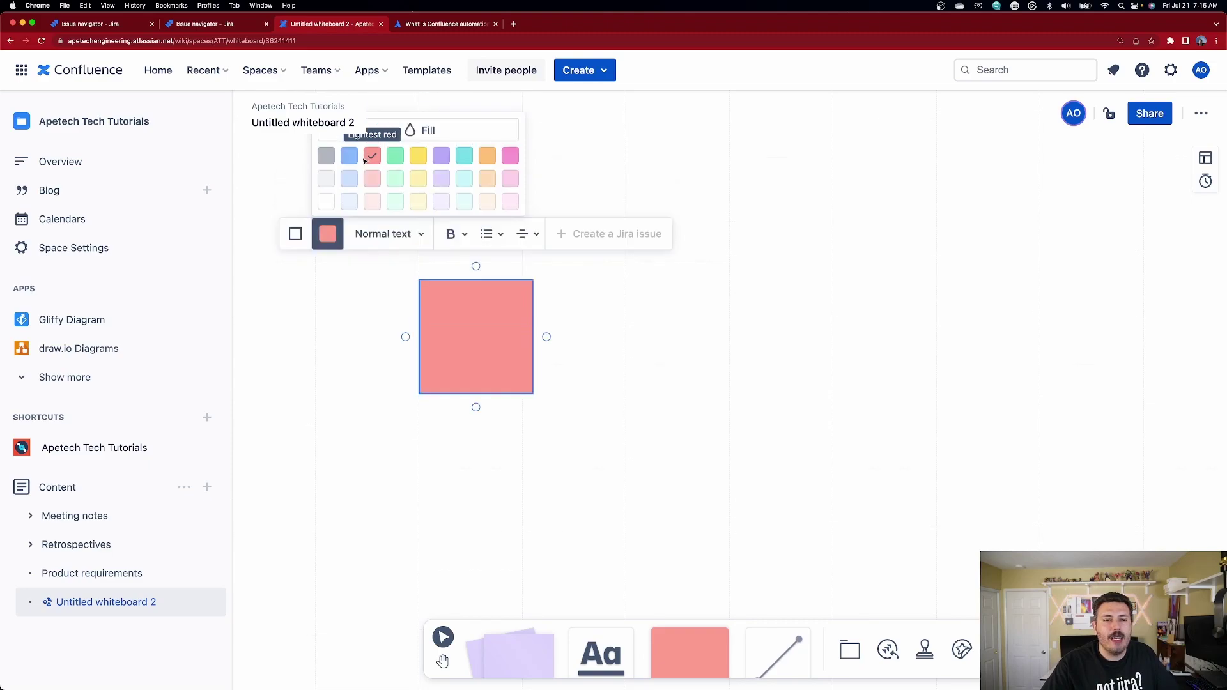
pyautogui.click(326, 206)
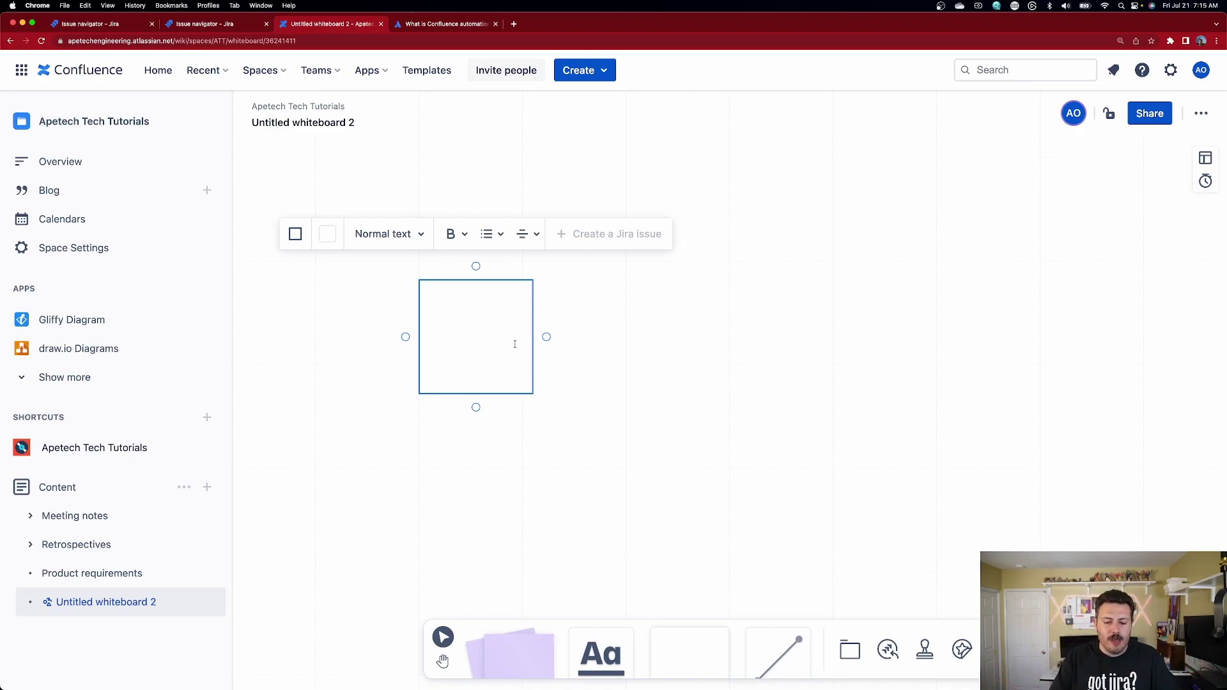
# Label the square 'Deploy website for business' and move it to the right.
pyautogui.write('Deplo')
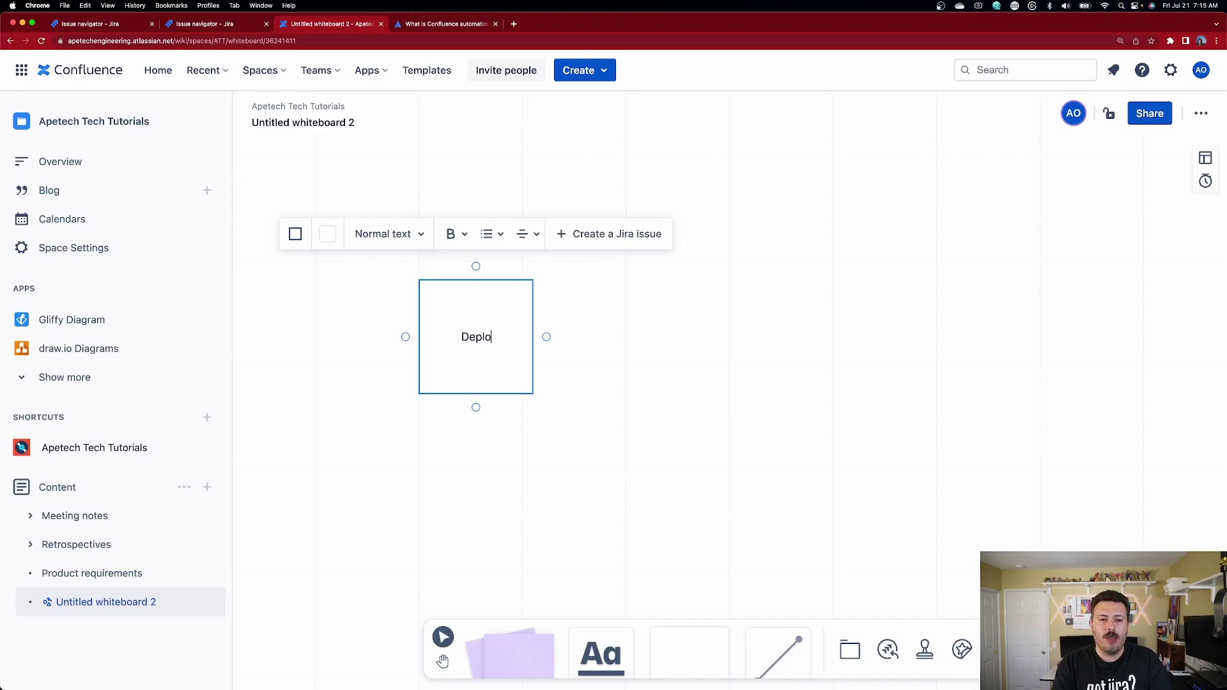
pyautogui.write('y website for bu')
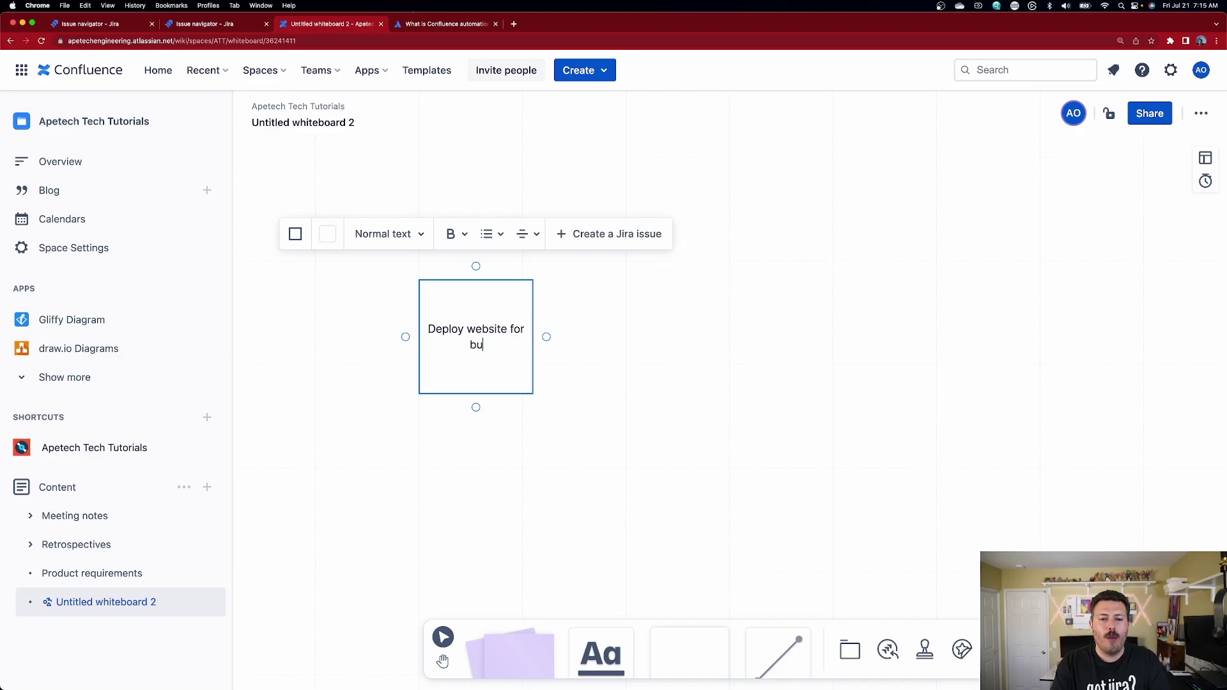
pyautogui.write('siness')
pyautogui.press('Escape')
pyautogui.moveTo(474, 331); pyautogui.dragTo(791, 333)
pyautogui.click(942, 465)
# Relabel the copied box 'WEbsite needs to be completed'.
pyautogui.click(966, 353)
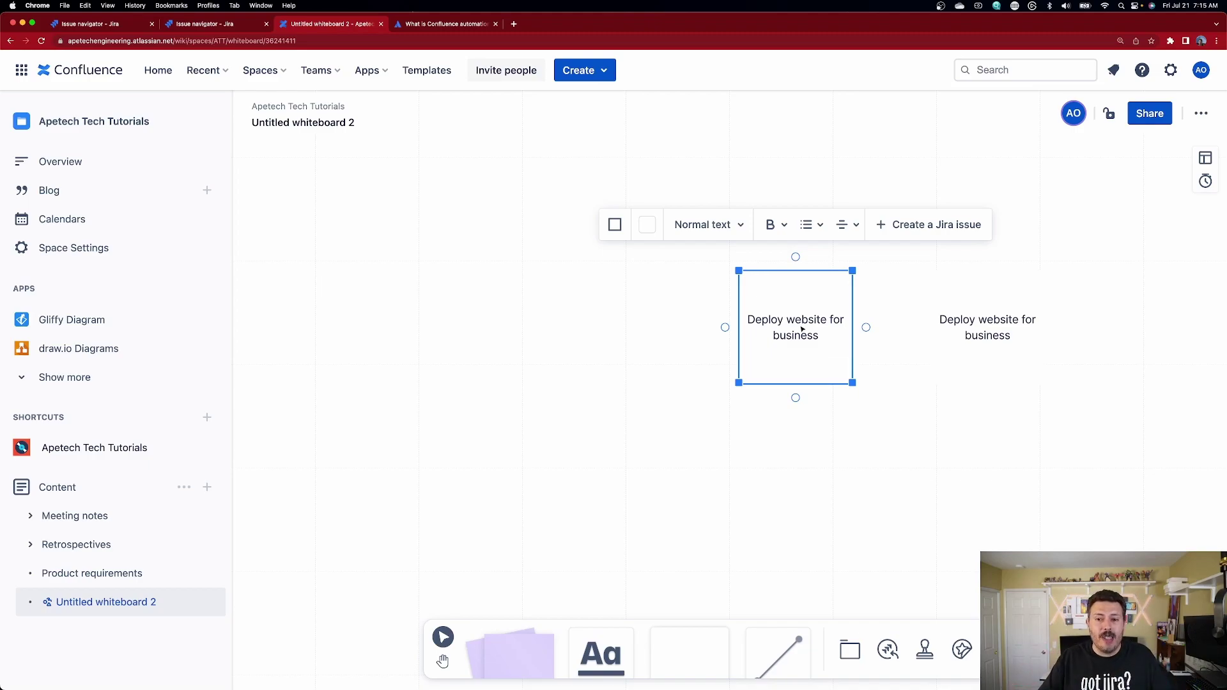
pyautogui.doubleClick(802, 325)
pyautogui.press('super+a')
pyautogui.write('WE')
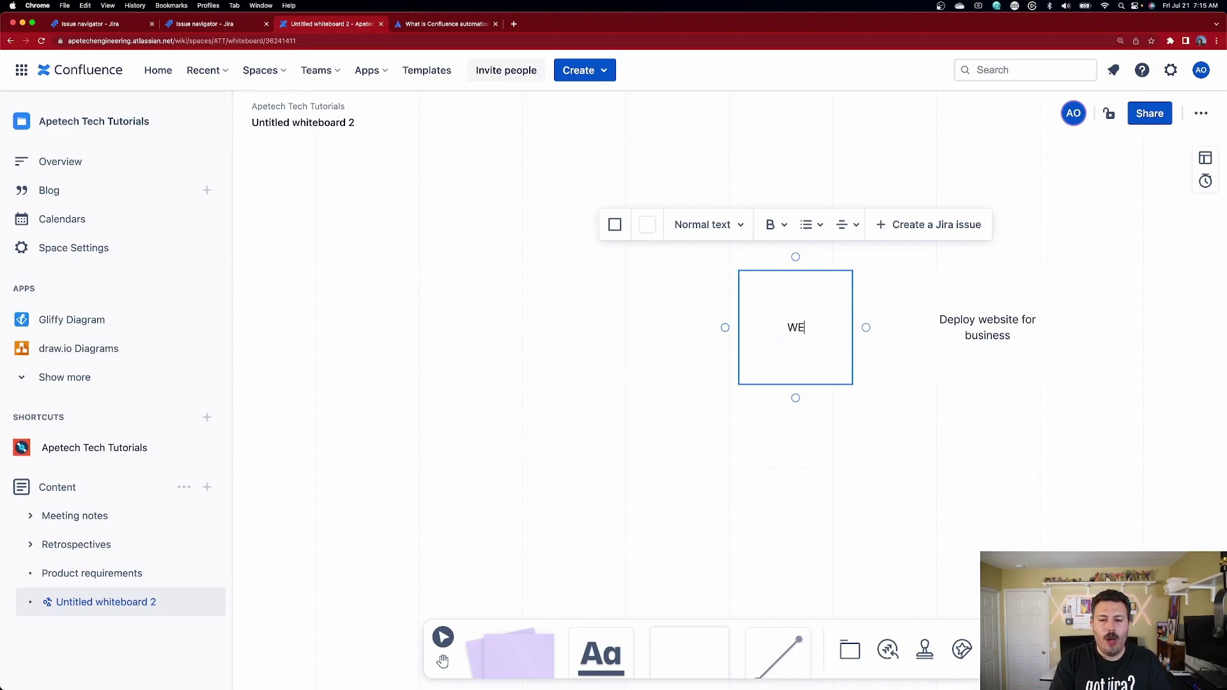
pyautogui.write('bsite needs to be')
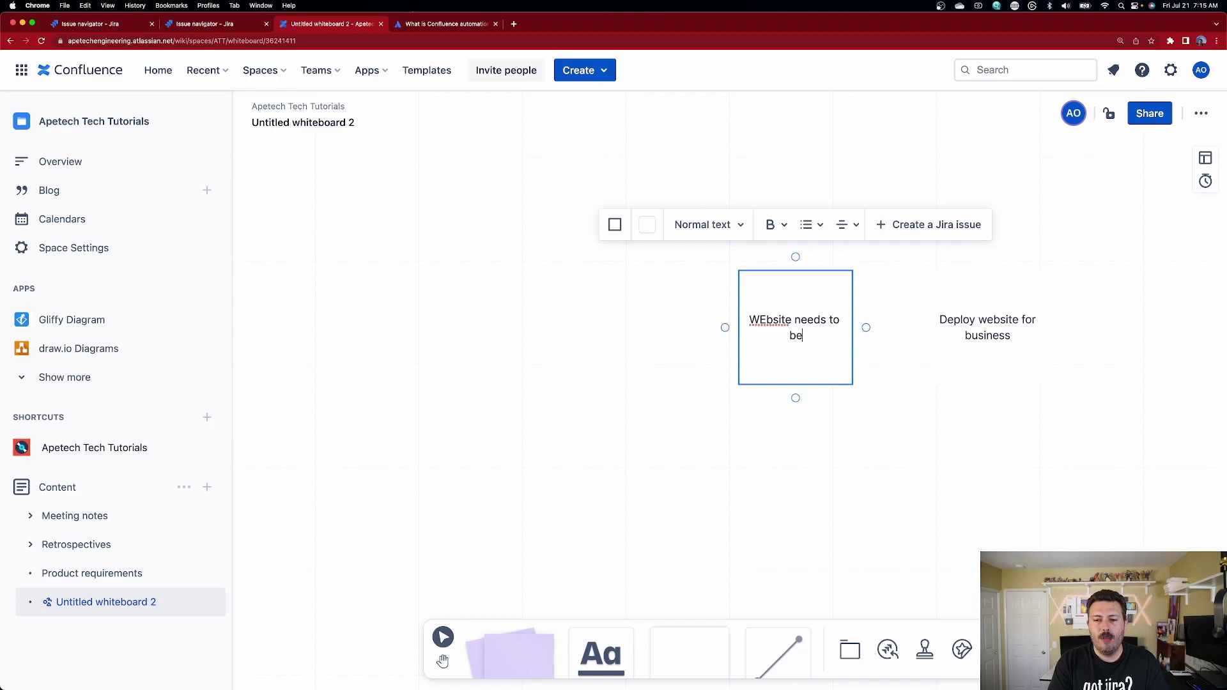
pyautogui.write(' completed')
pyautogui.click(949, 447)
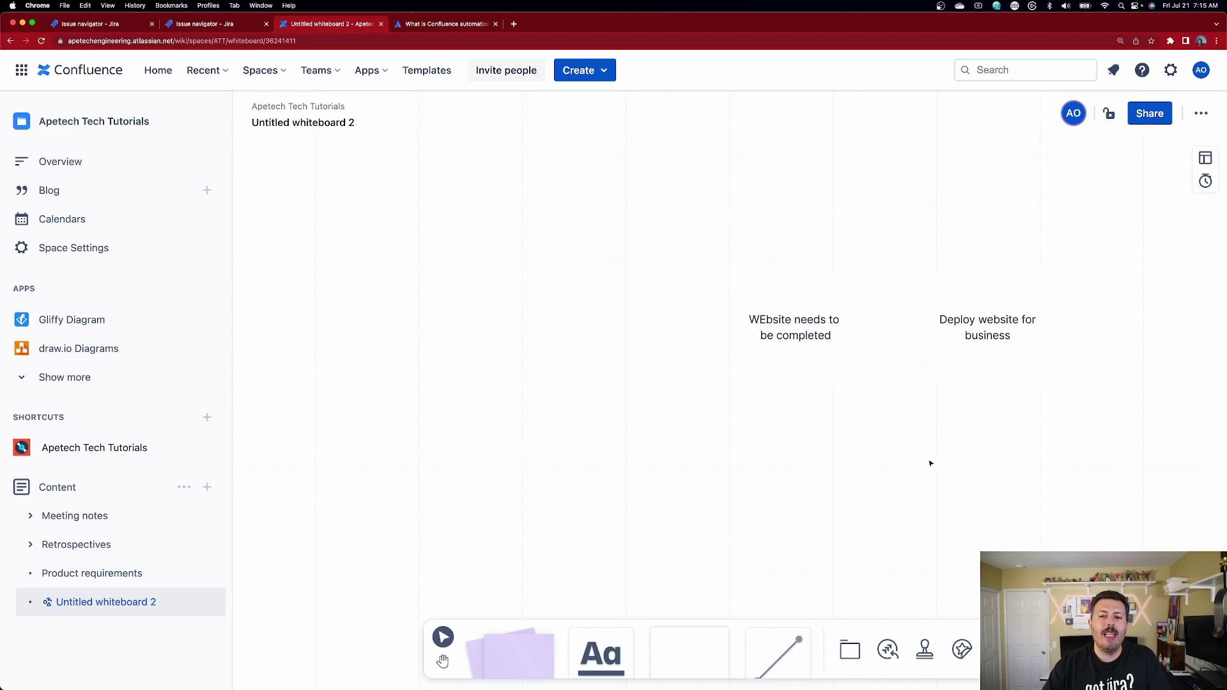
# Relabel a box copy 'Database Needs to be deployed as well'.
pyautogui.moveTo(789, 354); pyautogui.dragTo(800, 417)
pyautogui.doubleClick(807, 423)
pyautogui.click(824, 473)
pyautogui.doubleClick(814, 439)
pyautogui.tripleClick(815, 439)
pyautogui.press('BackSpace')
pyautogui.write('Database Needs to be')
pyautogui.press('BackSpace')
pyautogui.press('BackSpace')
pyautogui.press('BackSpace')
pyautogui.press('BackSpace')
pyautogui.write('o be deployed as well')
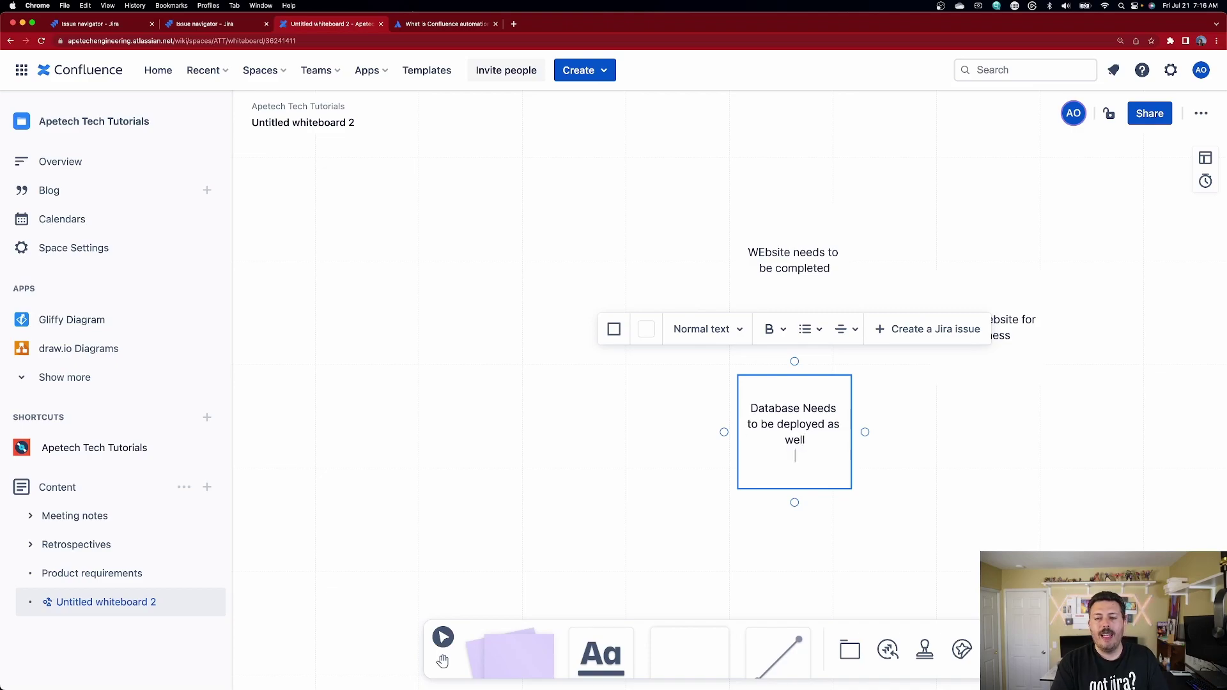
pyautogui.click(1065, 501)
# Duplicate the WEbsite box to the left and label it 'About Page Created'.
pyautogui.click(800, 266)
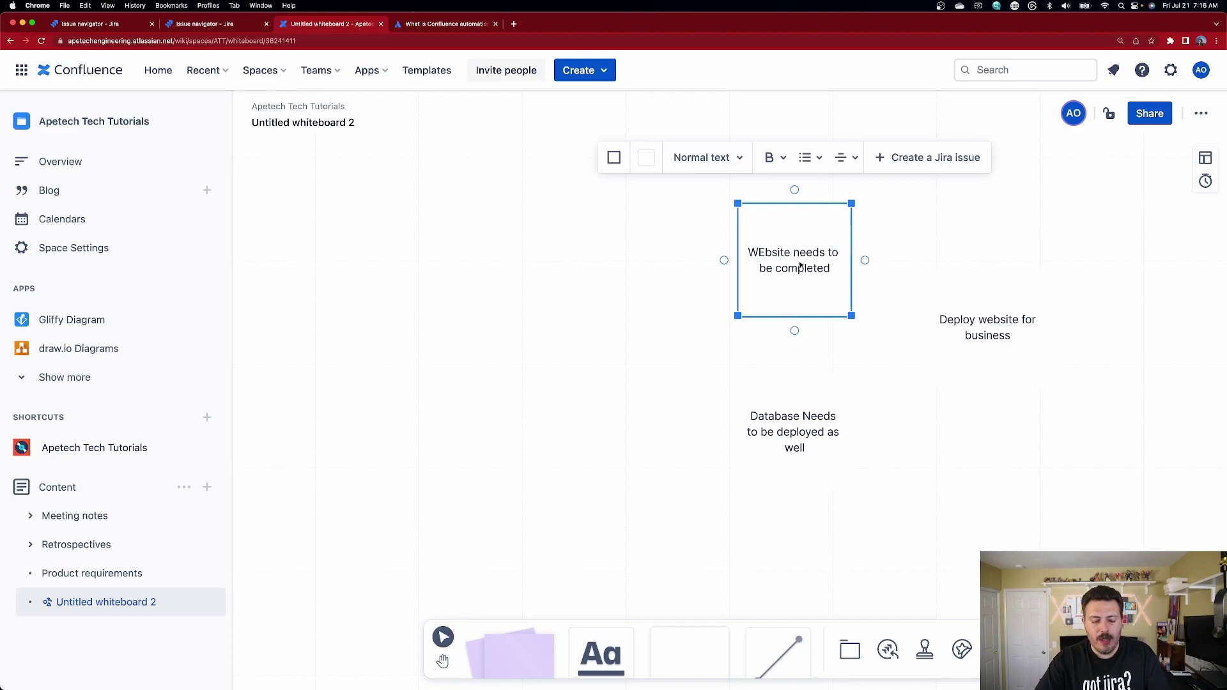
pyautogui.moveTo(800, 266); pyautogui.dragTo(612, 266)
pyautogui.doubleClick(611, 266)
pyautogui.tripleClick(611, 260)
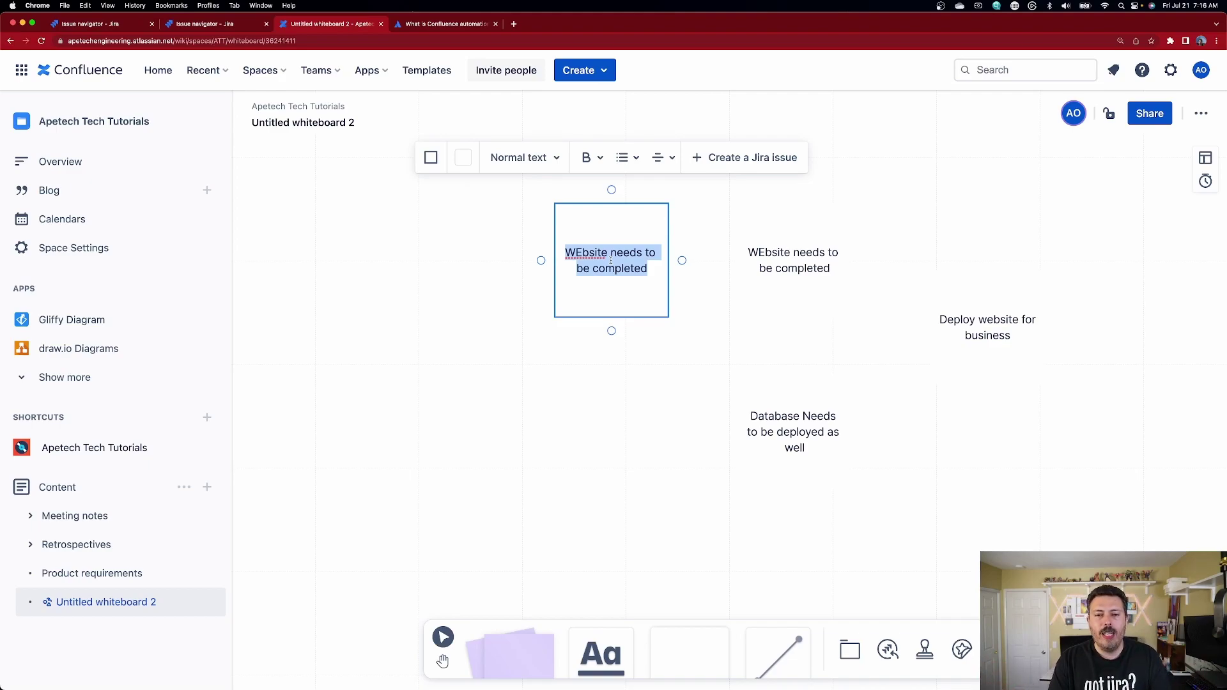
pyautogui.write('About Page Created')
pyautogui.click(567, 389)
# Duplicate About Page Created and label the copy 'Shopping Cart'.
pyautogui.click(612, 256)
pyautogui.moveTo(612, 255); pyautogui.dragTo(473, 252)
pyautogui.doubleClick(612, 264)
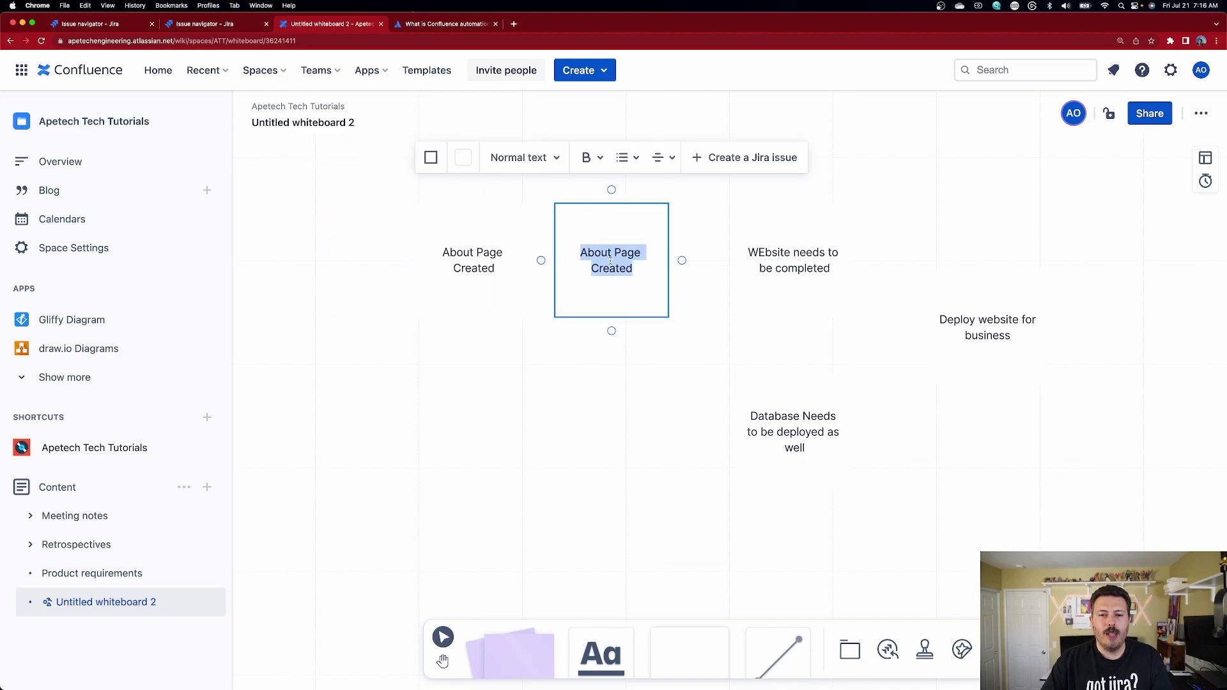
pyautogui.write('Shp')
pyautogui.press('BackSpace')
pyautogui.write('opping Cart')
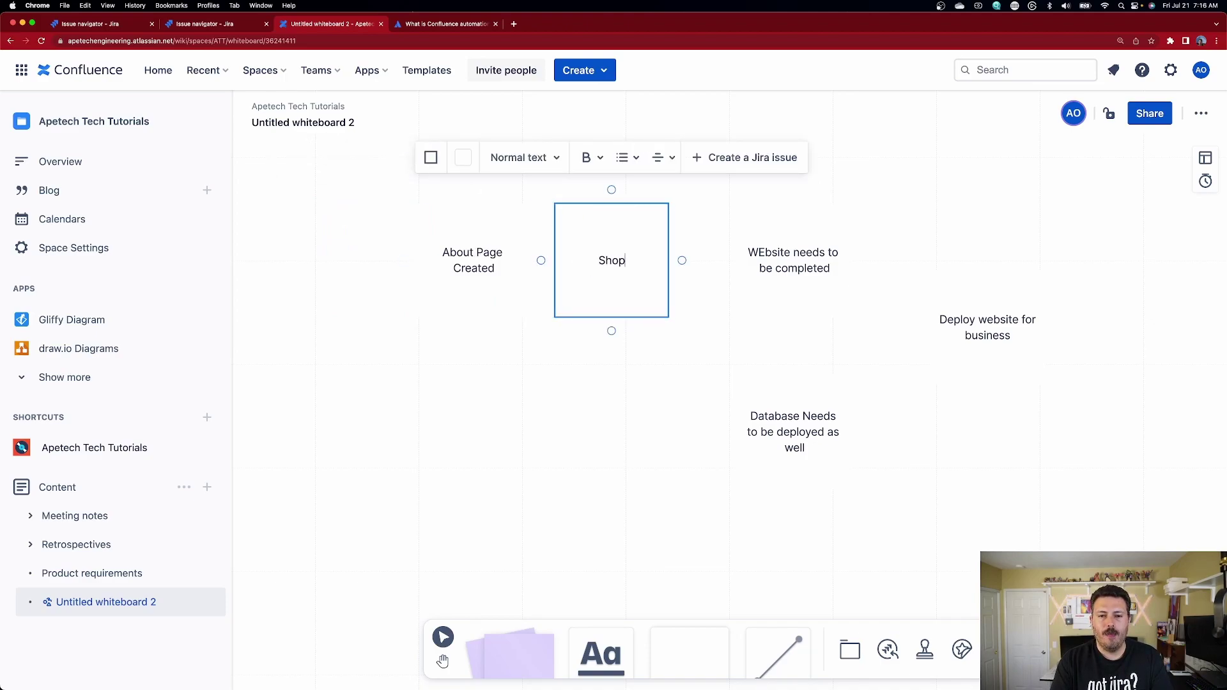
pyautogui.click(640, 501)
# Duplicate Shopping Cart below it and label the copy 'Shopping Cart API'.
pyautogui.click(625, 256)
pyautogui.press('super+d')
pyautogui.moveTo(629, 262); pyautogui.dragTo(613, 433)
pyautogui.tripleClick(613, 433)
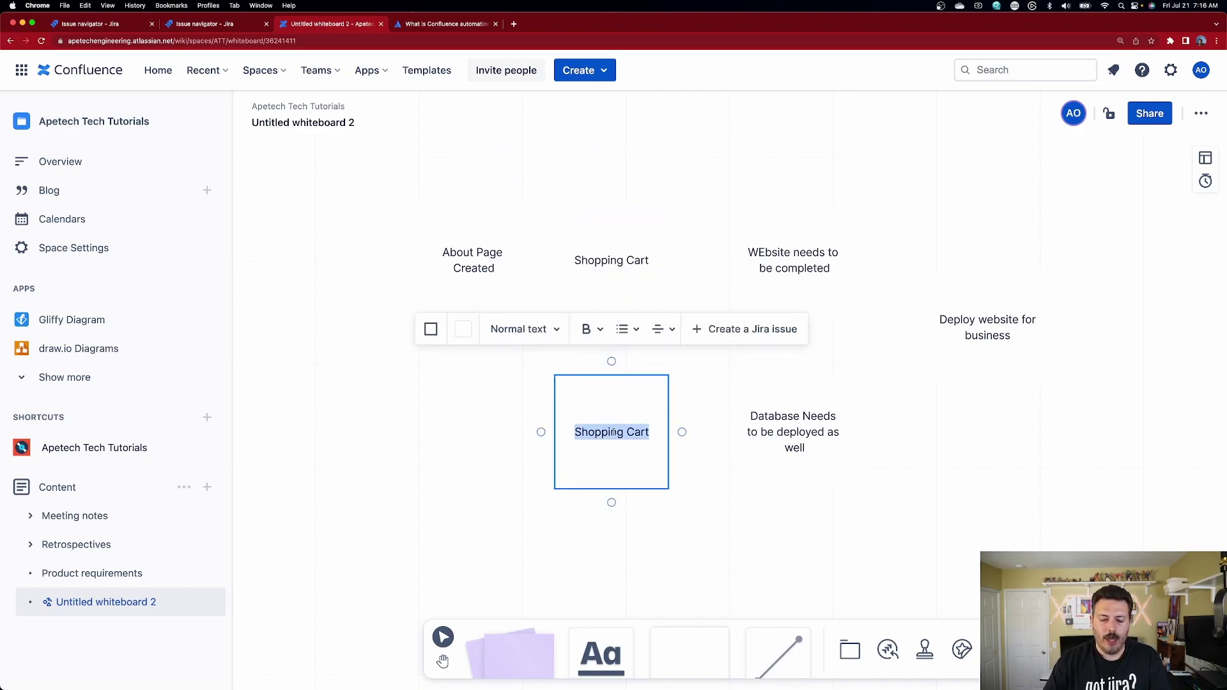
pyautogui.write('Shopp')
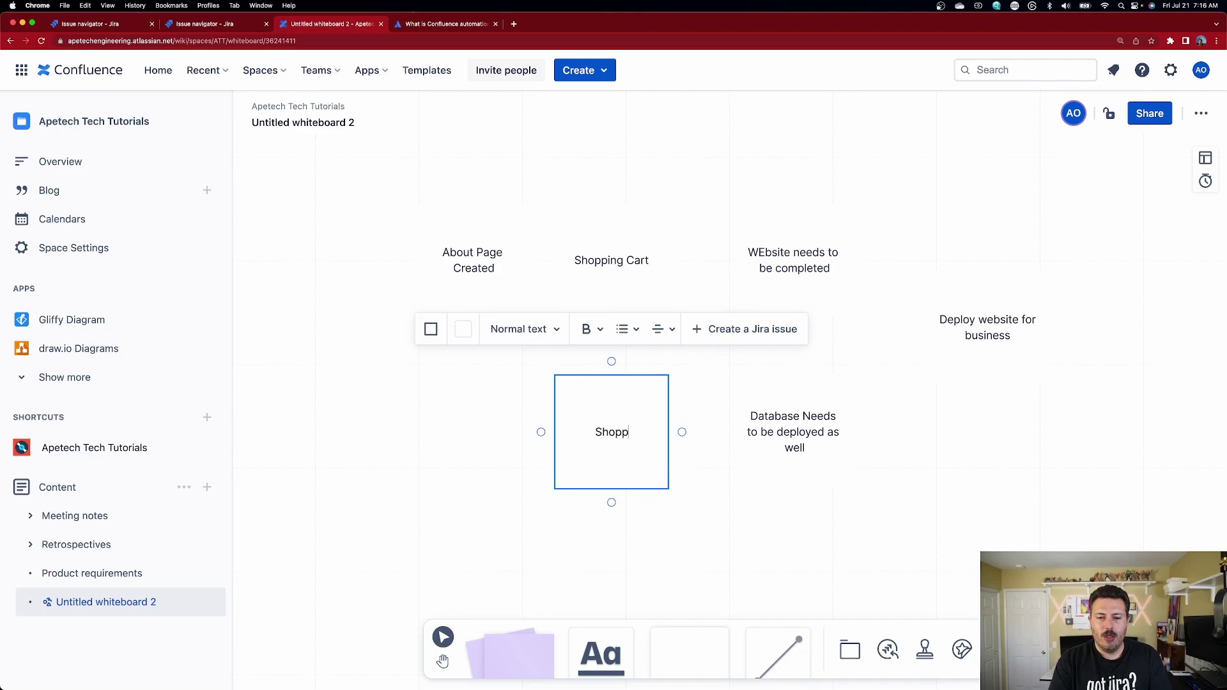
pyautogui.write('ing Cart API')
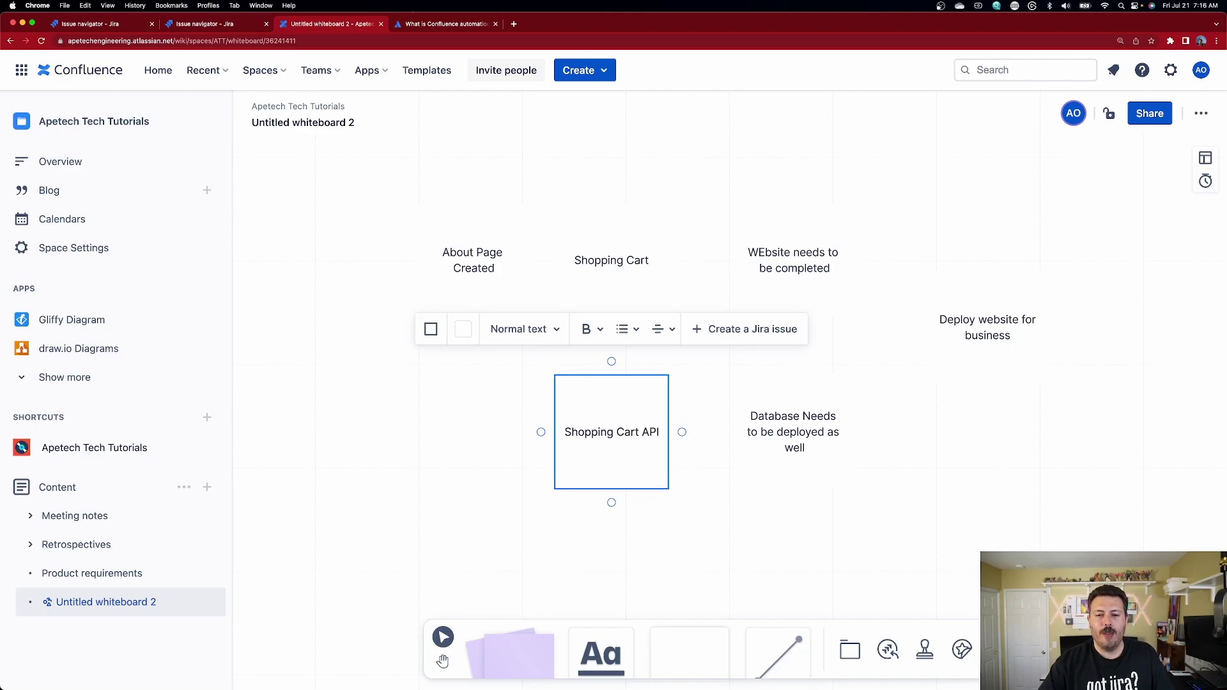
# Give the About Page Created box a light green fill.
pyautogui.click(1103, 504)
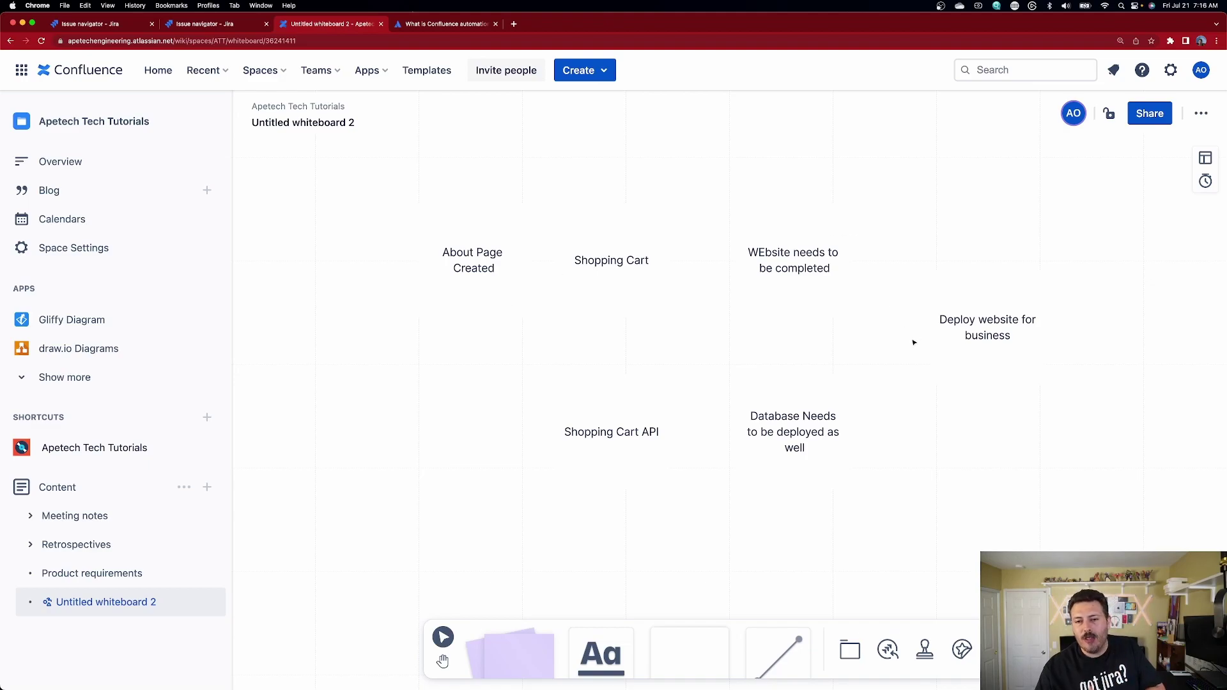
pyautogui.click(474, 266)
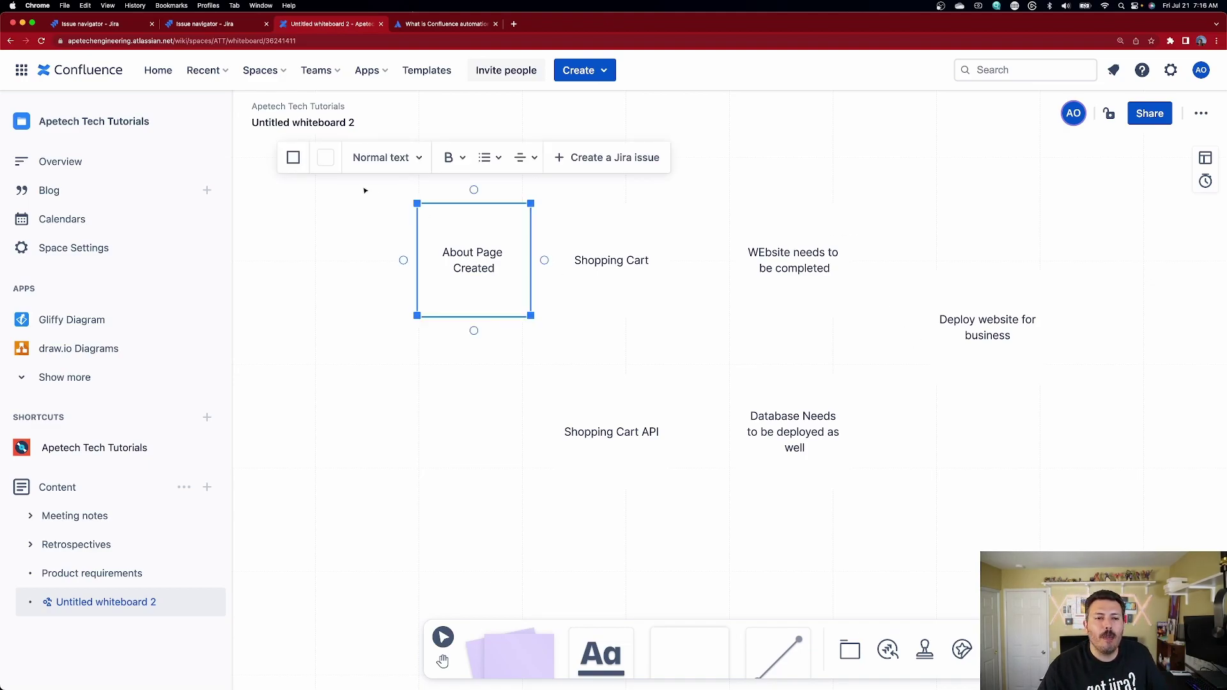
pyautogui.click(322, 158)
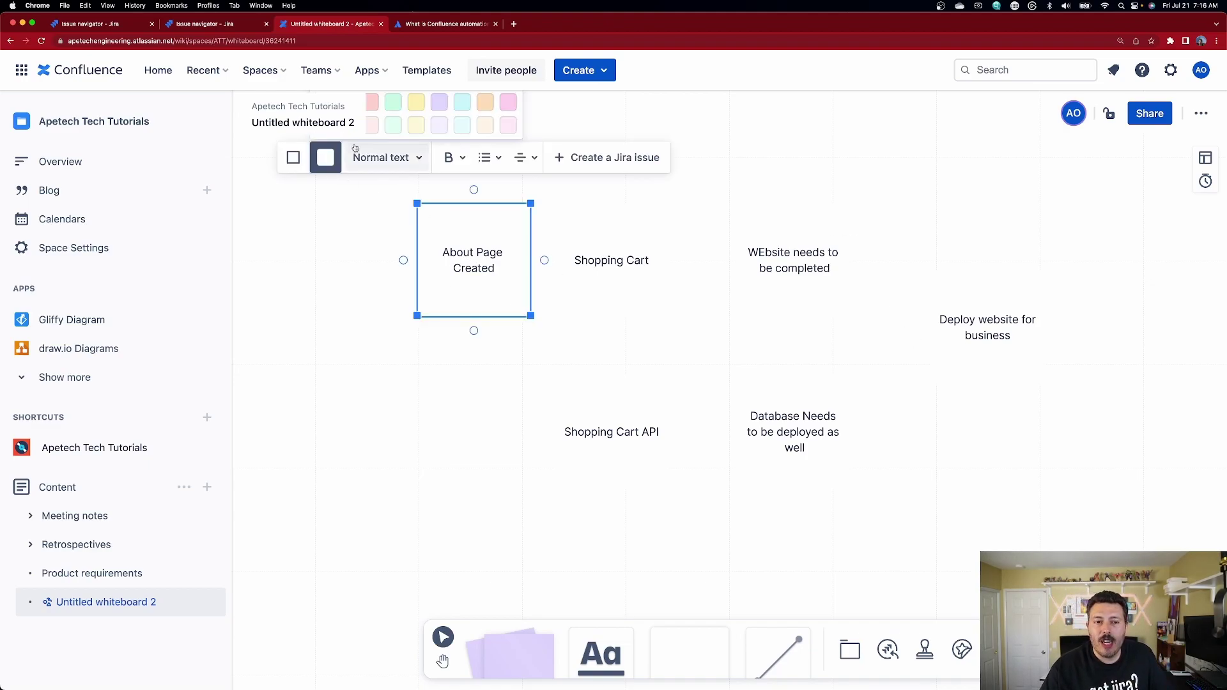
pyautogui.click(393, 102)
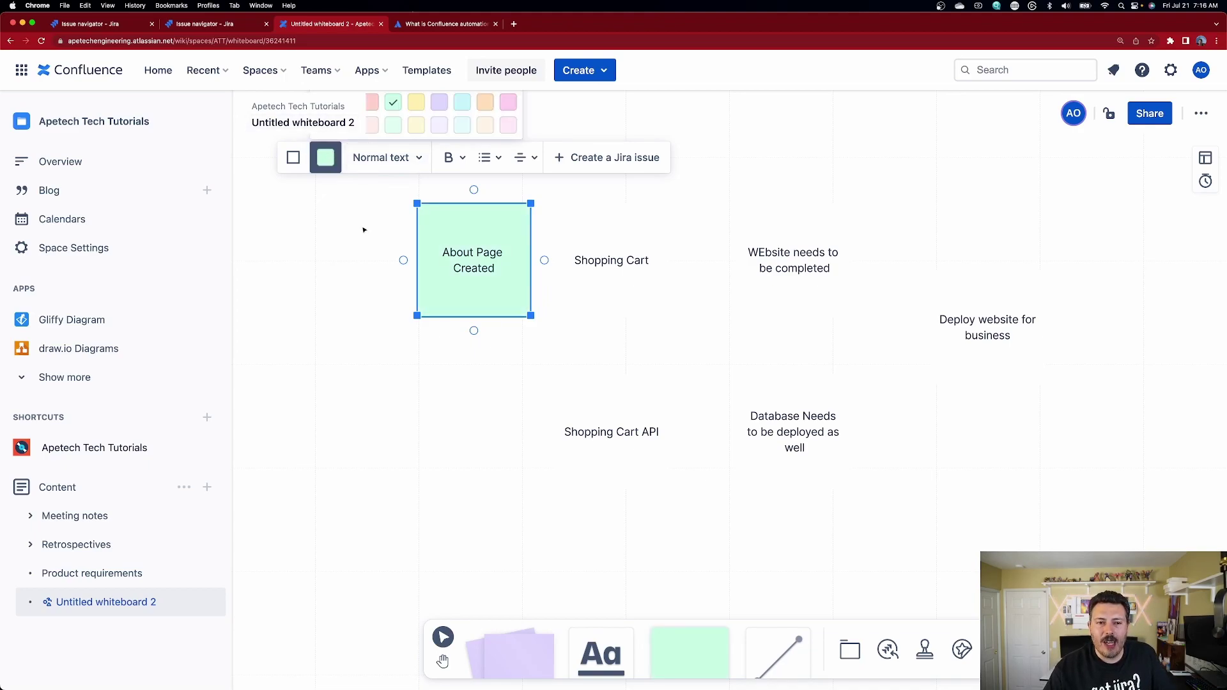
pyautogui.click(334, 225)
# Set the About Page Created box's fill back to White.
pyautogui.click(435, 249)
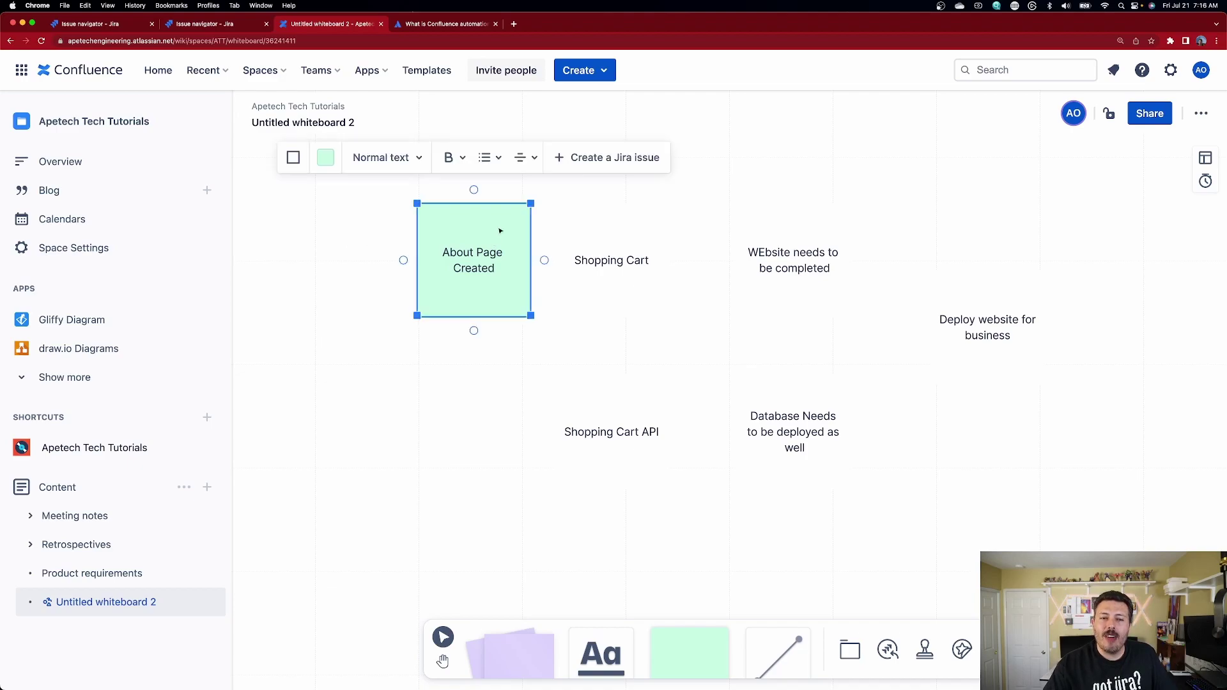
pyautogui.click(325, 157)
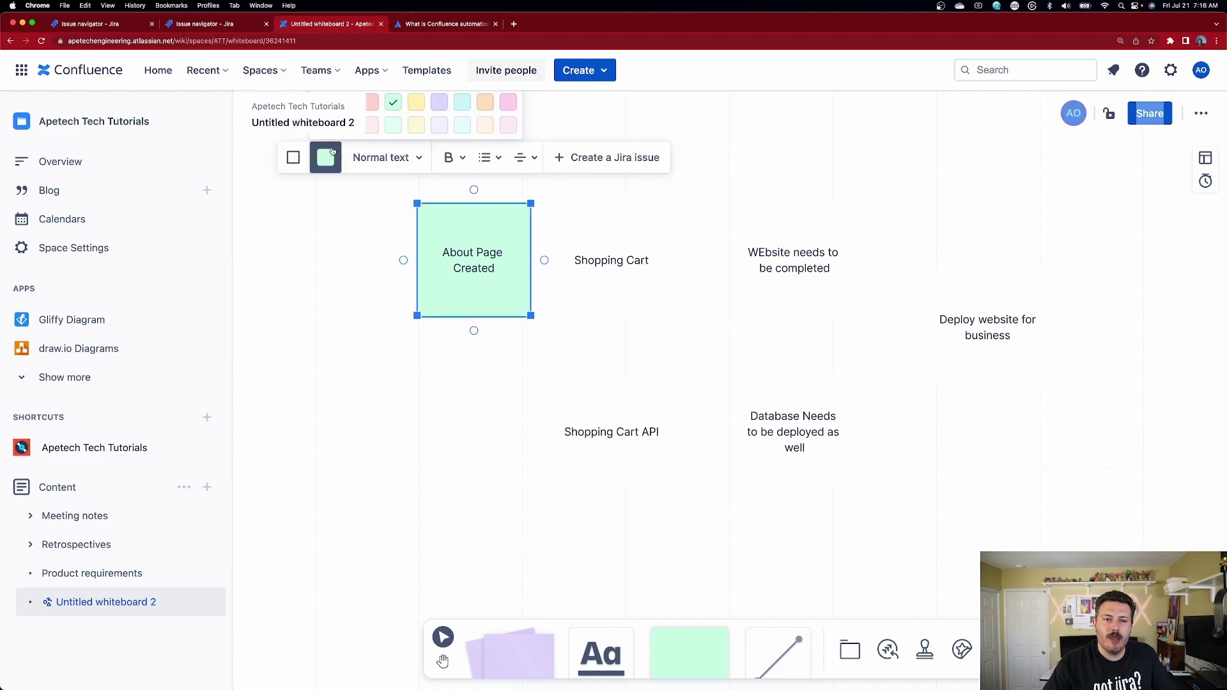
pyautogui.click(333, 255)
pyautogui.scroll(3, 373, 310)
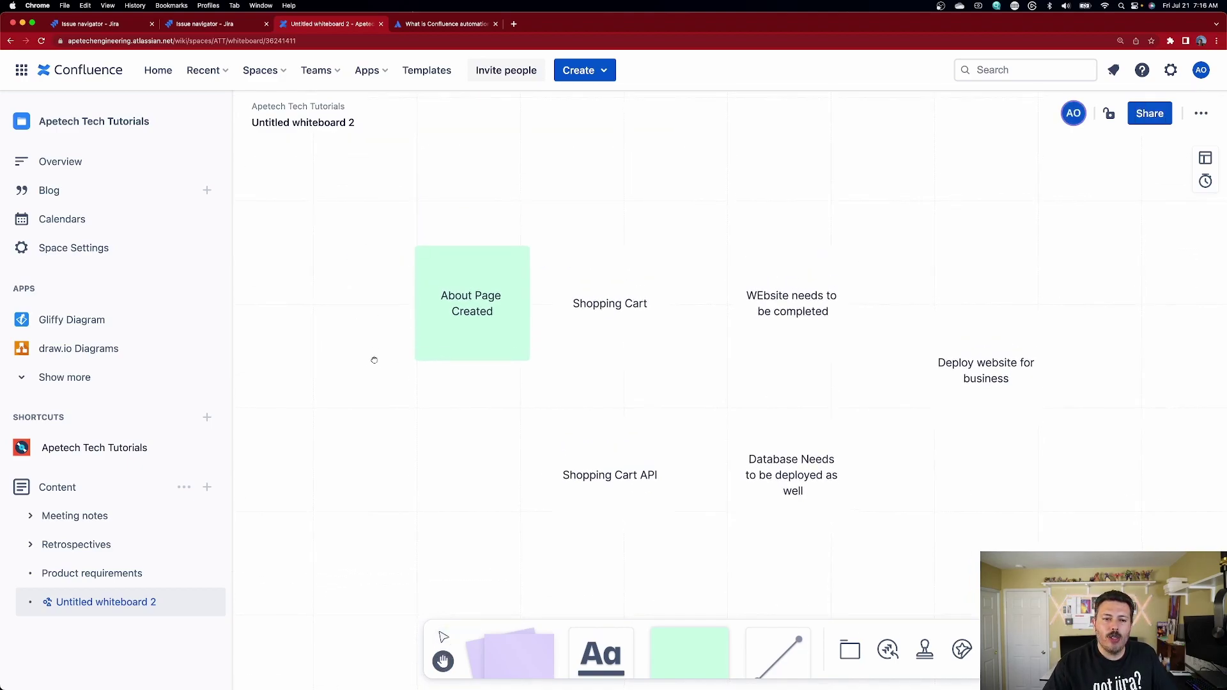
pyautogui.click(470, 333)
pyautogui.click(343, 243)
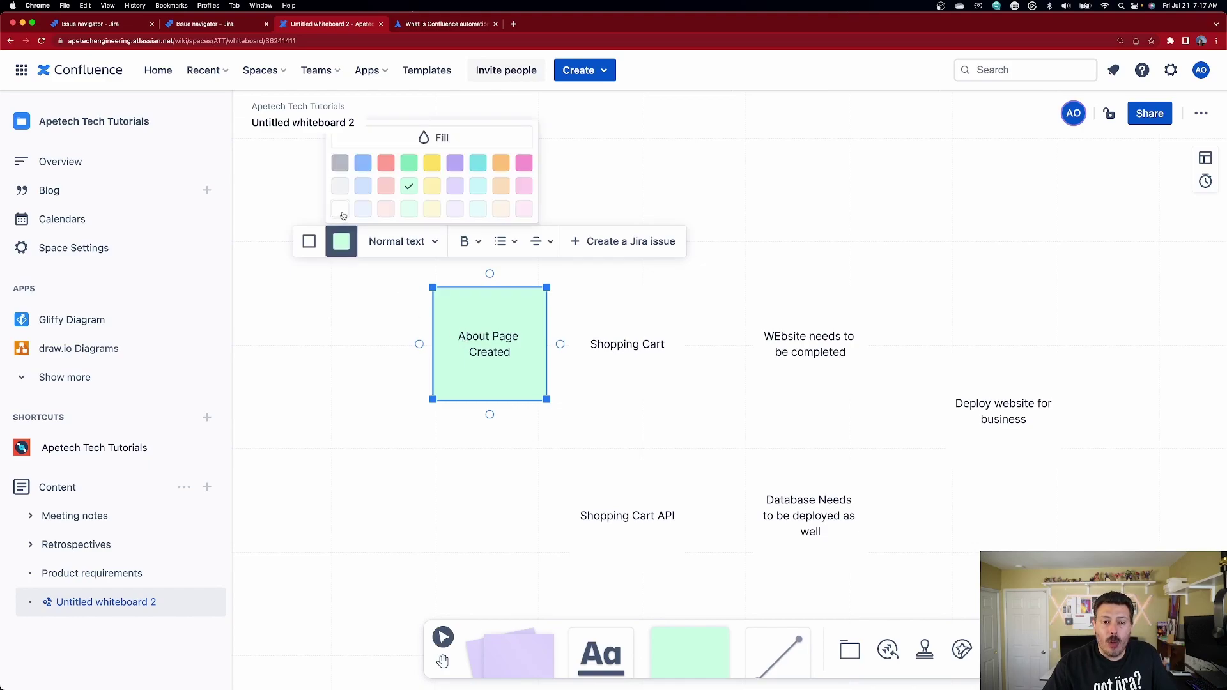
pyautogui.click(340, 208)
# Start an arrow from About Page Created toward the Shopping Cart box.
pyautogui.click(722, 265)
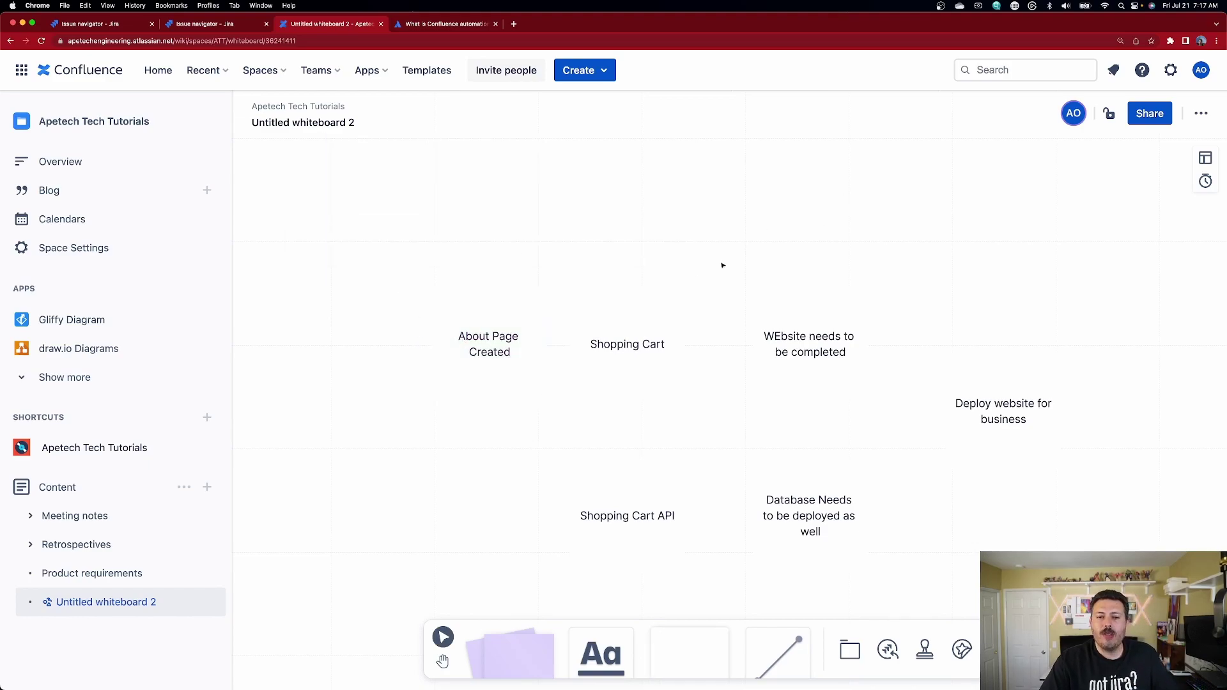
pyautogui.click(507, 348)
pyautogui.moveTo(558, 344); pyautogui.dragTo(584, 346)
# Chain arrows from About Page Created through Shopping Cart and WEbsite to Deploy website.
pyautogui.click(572, 401)
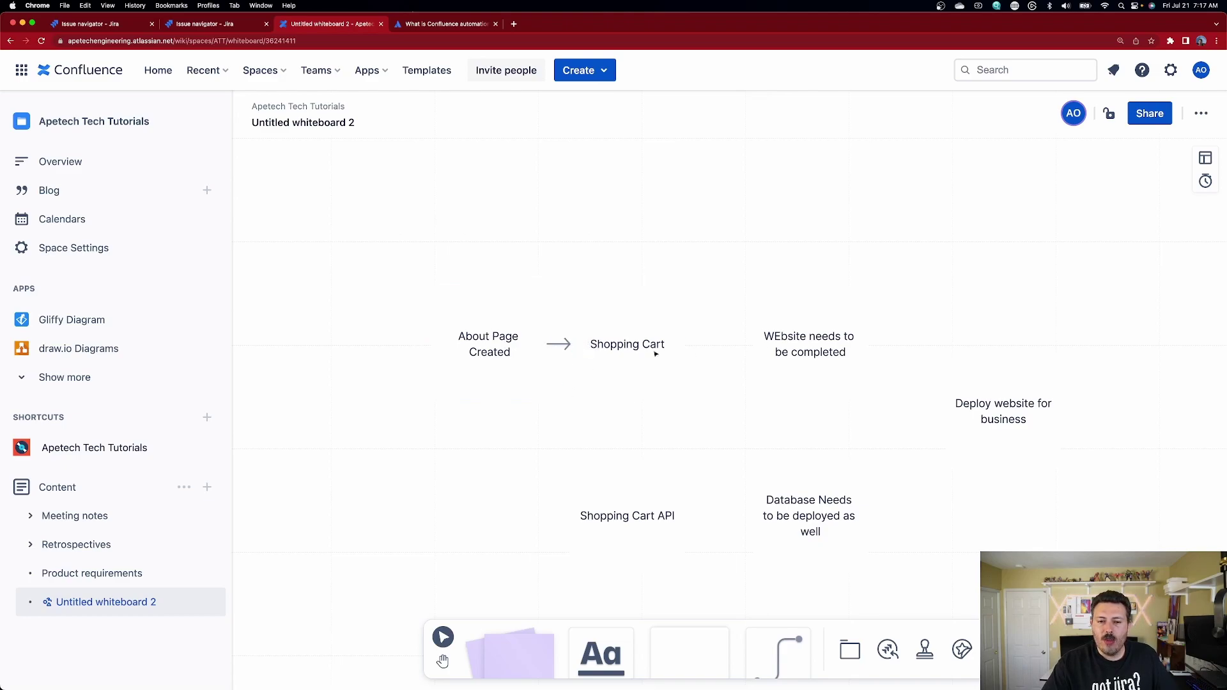
pyautogui.click(677, 345)
pyautogui.moveTo(696, 345); pyautogui.dragTo(753, 345)
pyautogui.click(867, 355)
pyautogui.moveTo(880, 344); pyautogui.dragTo(1004, 353)
# Connect Shopping Cart API to Database Needs, and Database Needs to Deploy website.
pyautogui.click(589, 531)
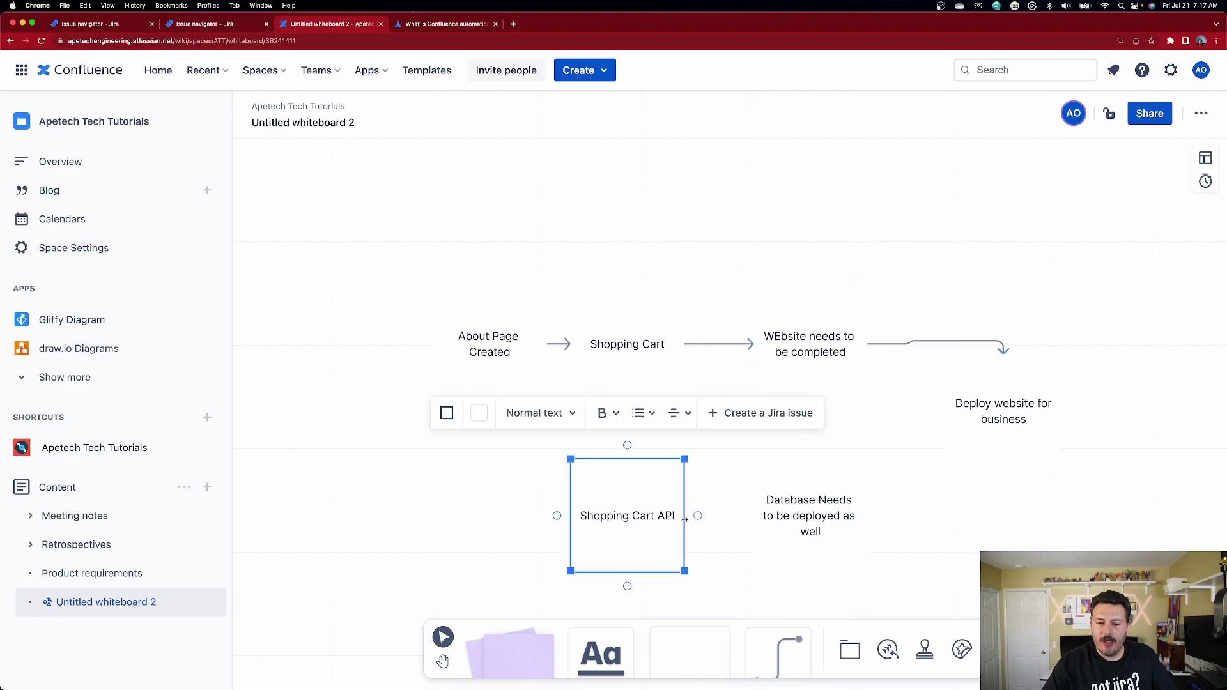
pyautogui.moveTo(698, 516); pyautogui.dragTo(764, 516)
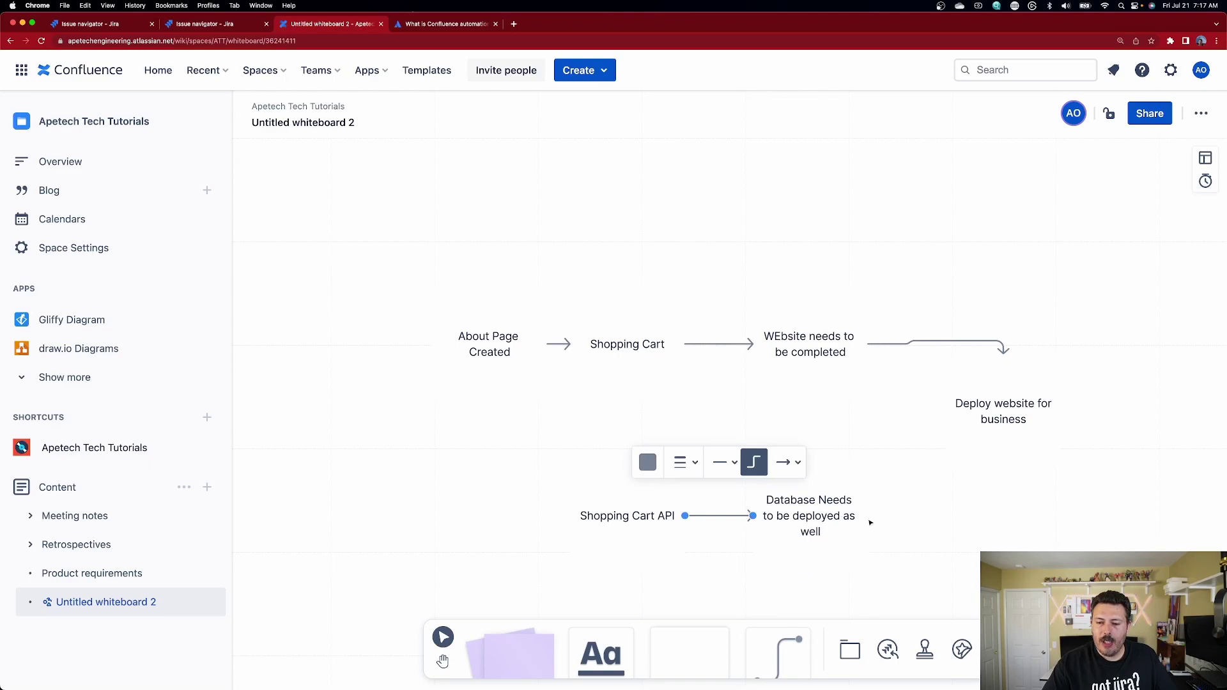
pyautogui.click(871, 522)
pyautogui.moveTo(882, 516); pyautogui.dragTo(1004, 468)
pyautogui.click(976, 426)
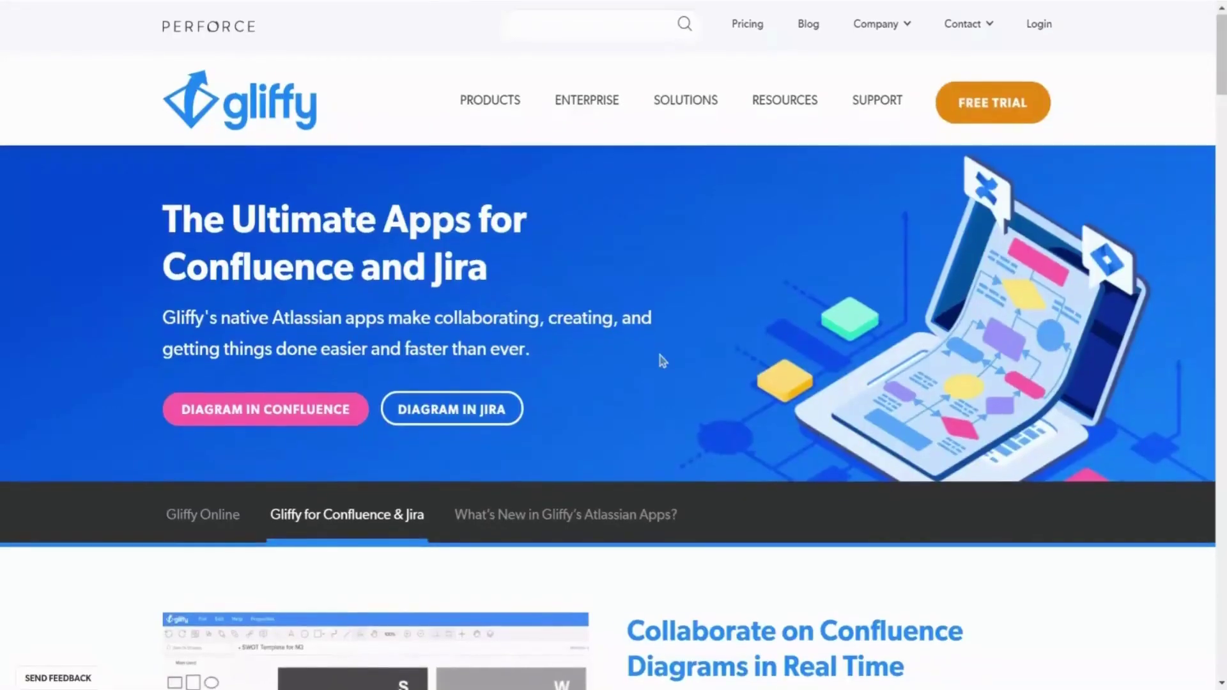
pyautogui.scroll(-2, 660, 360)
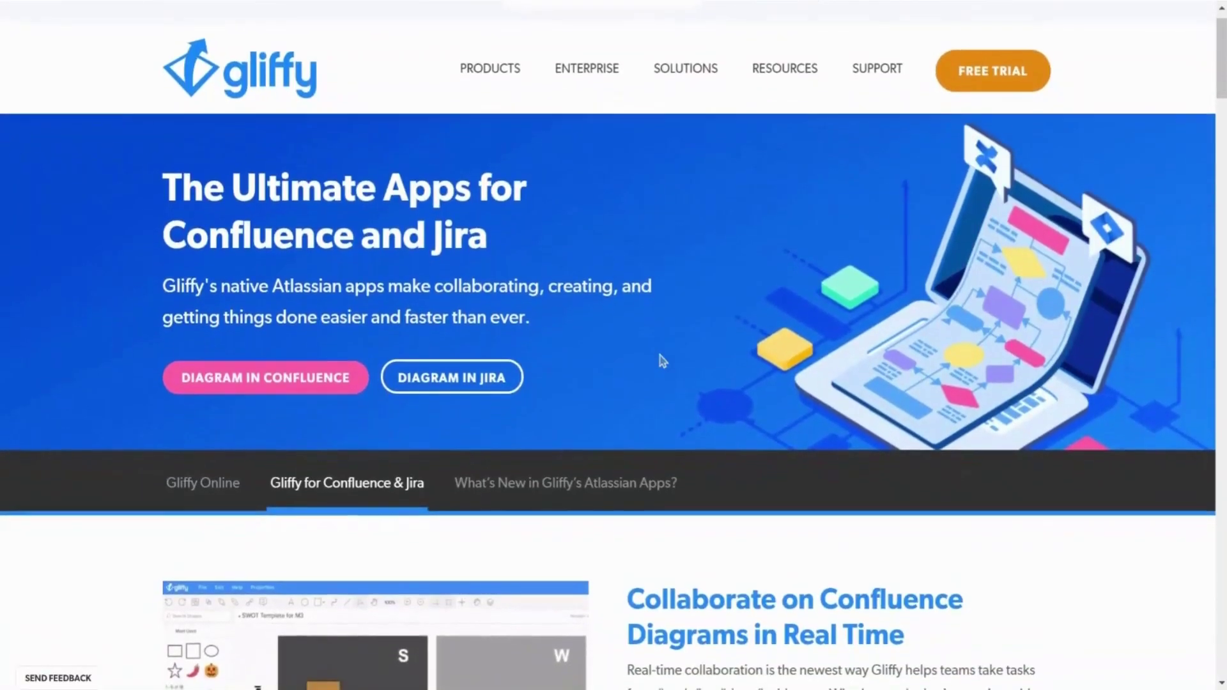
pyautogui.scroll(-3, 661, 360)
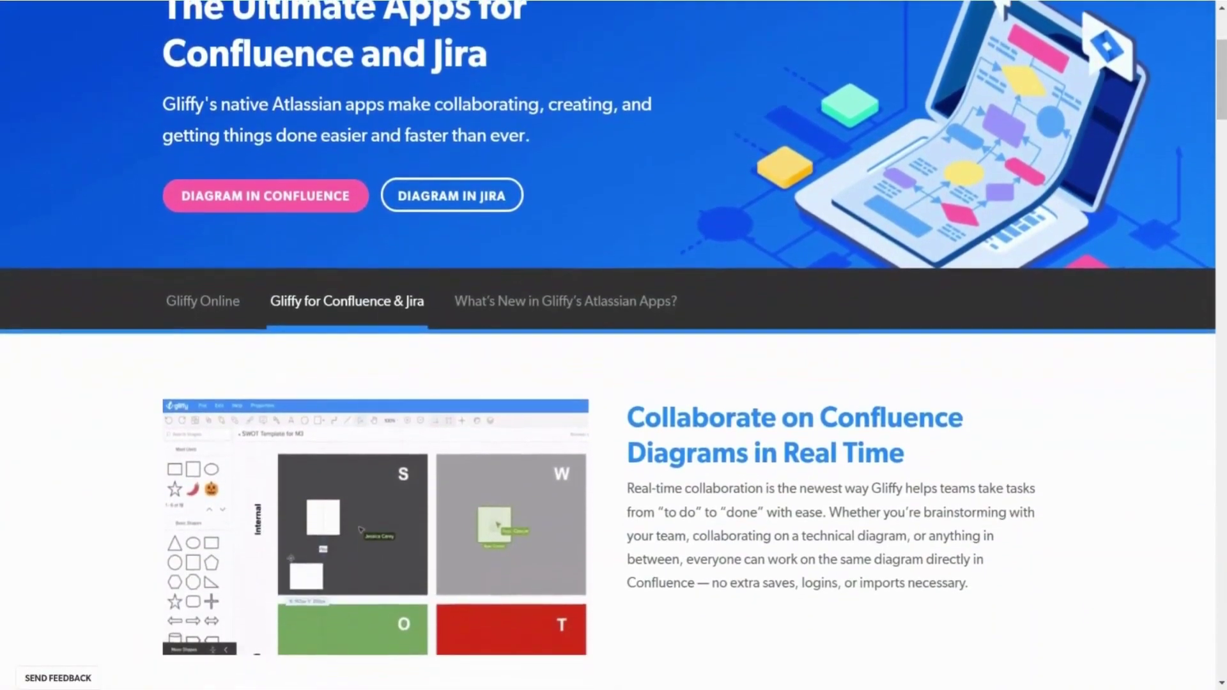
pyautogui.scroll(-2, 661, 359)
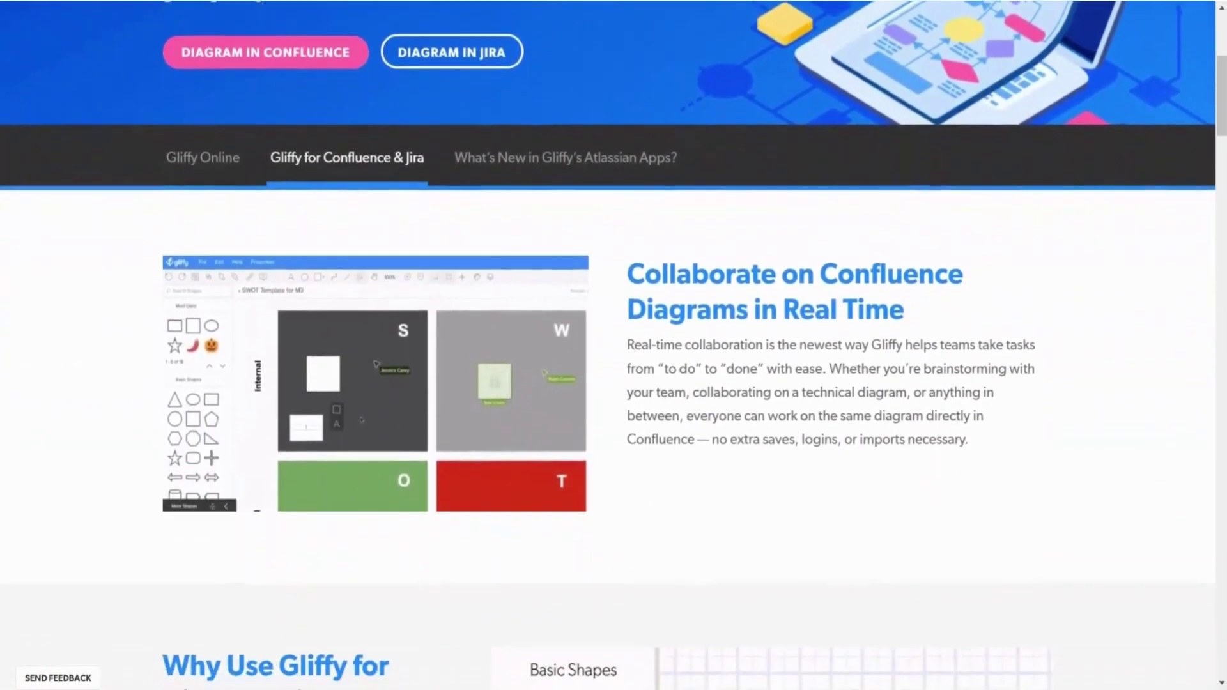
pyautogui.scroll(-3, 938, 640)
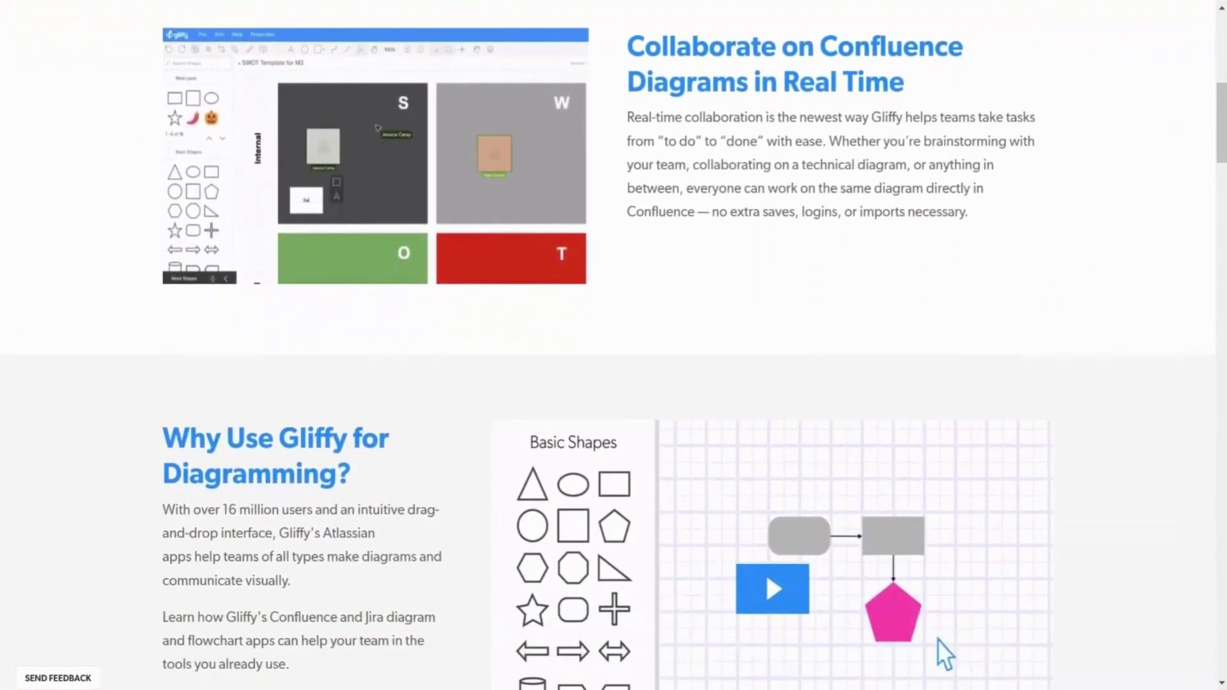
pyautogui.scroll(-3, 613, 345)
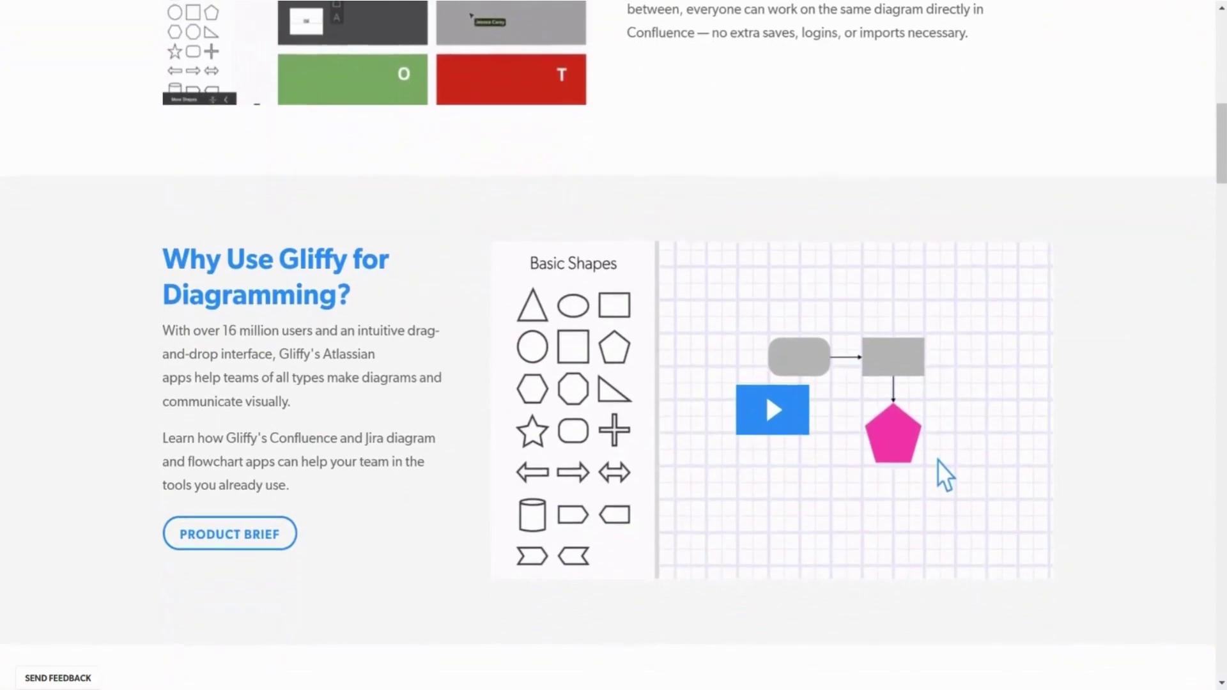
pyautogui.scroll(-4, 613, 345)
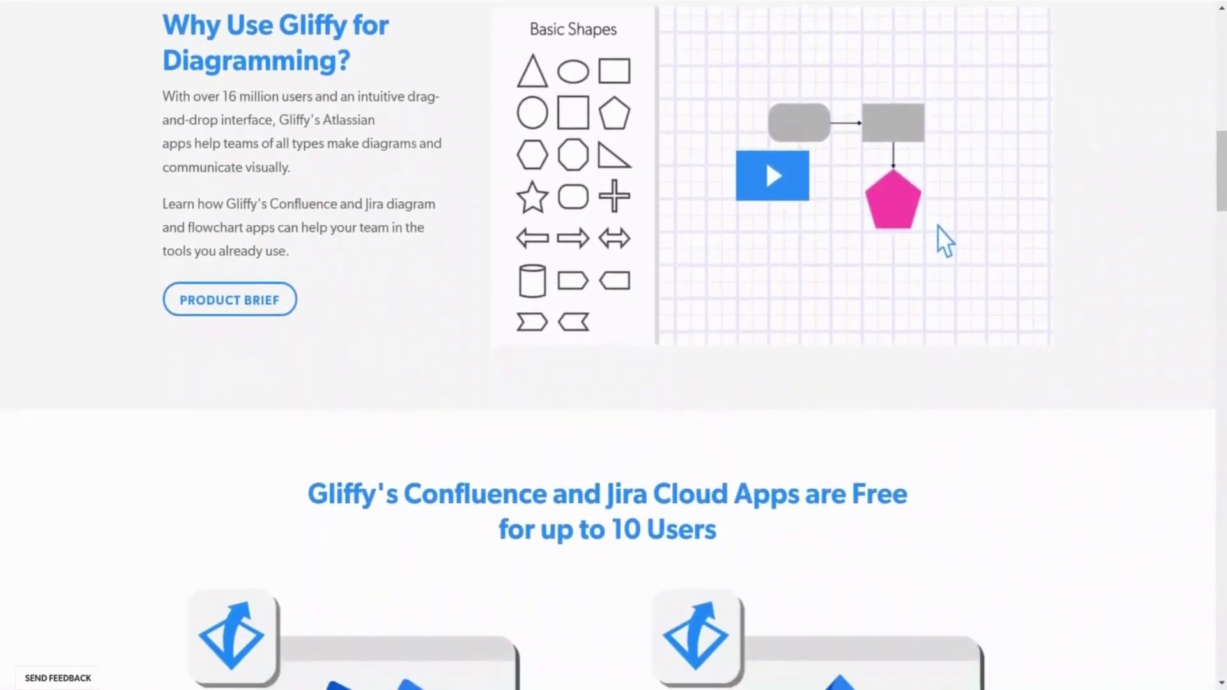
pyautogui.scroll(-4, 614, 345)
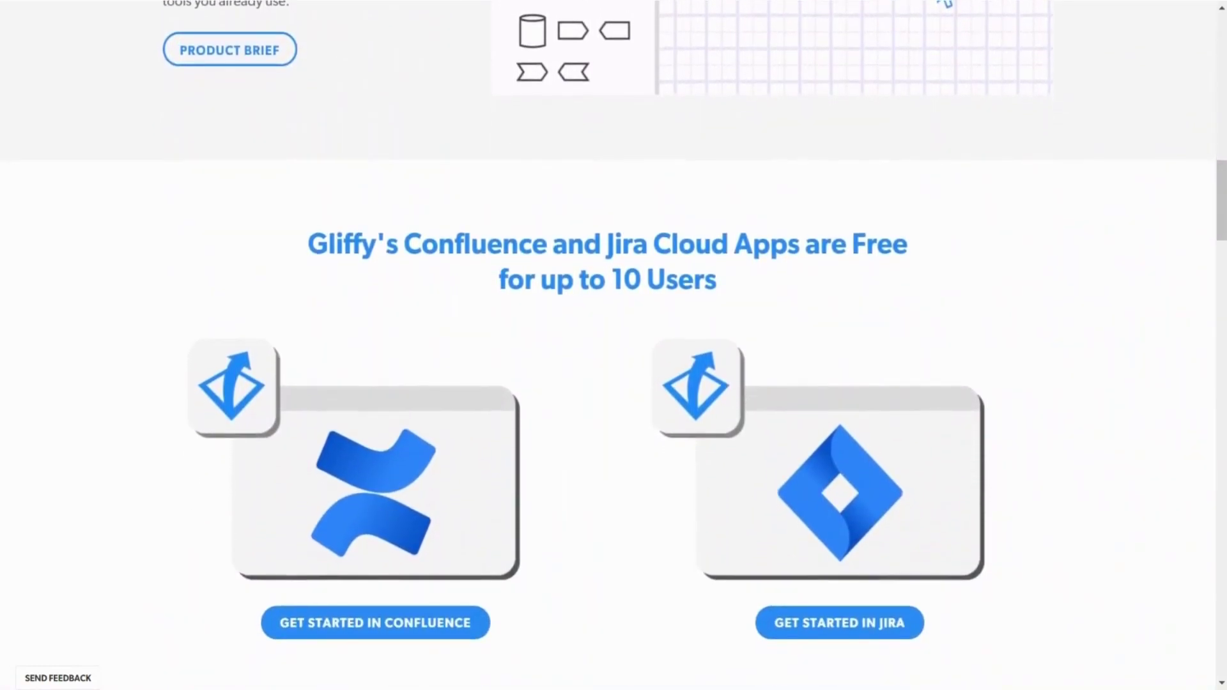
pyautogui.scroll(-5, 613, 345)
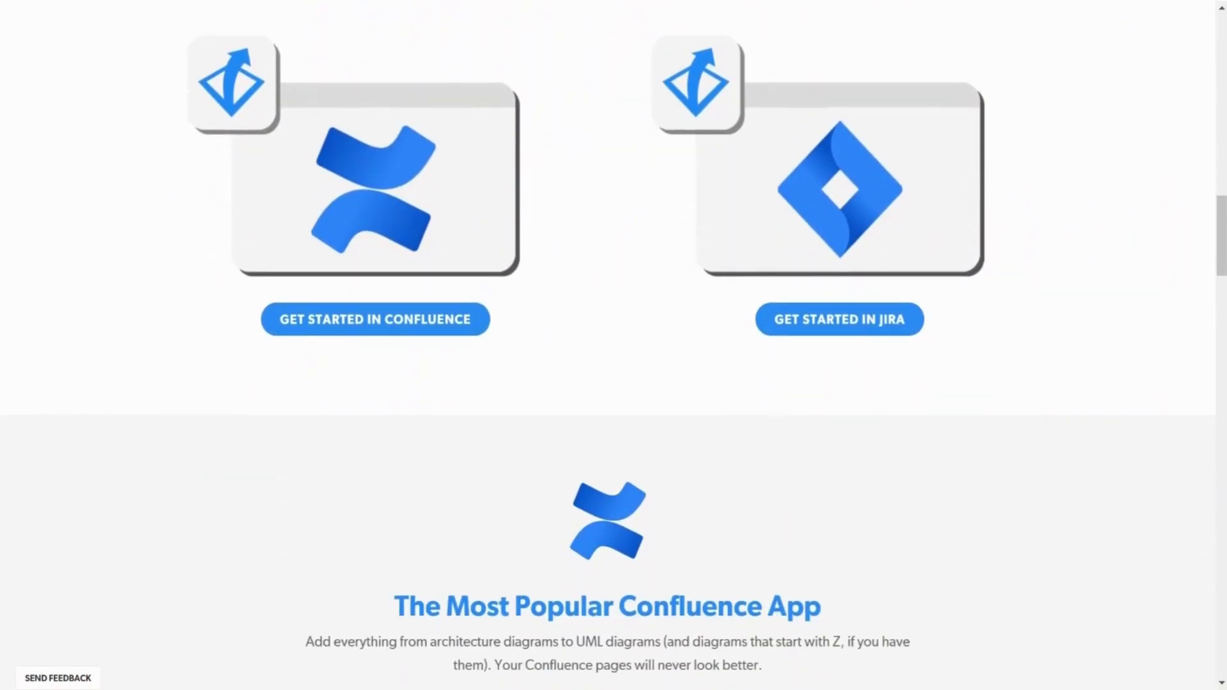
pyautogui.scroll(-4, 614, 345)
pyautogui.scroll(-3, 614, 345)
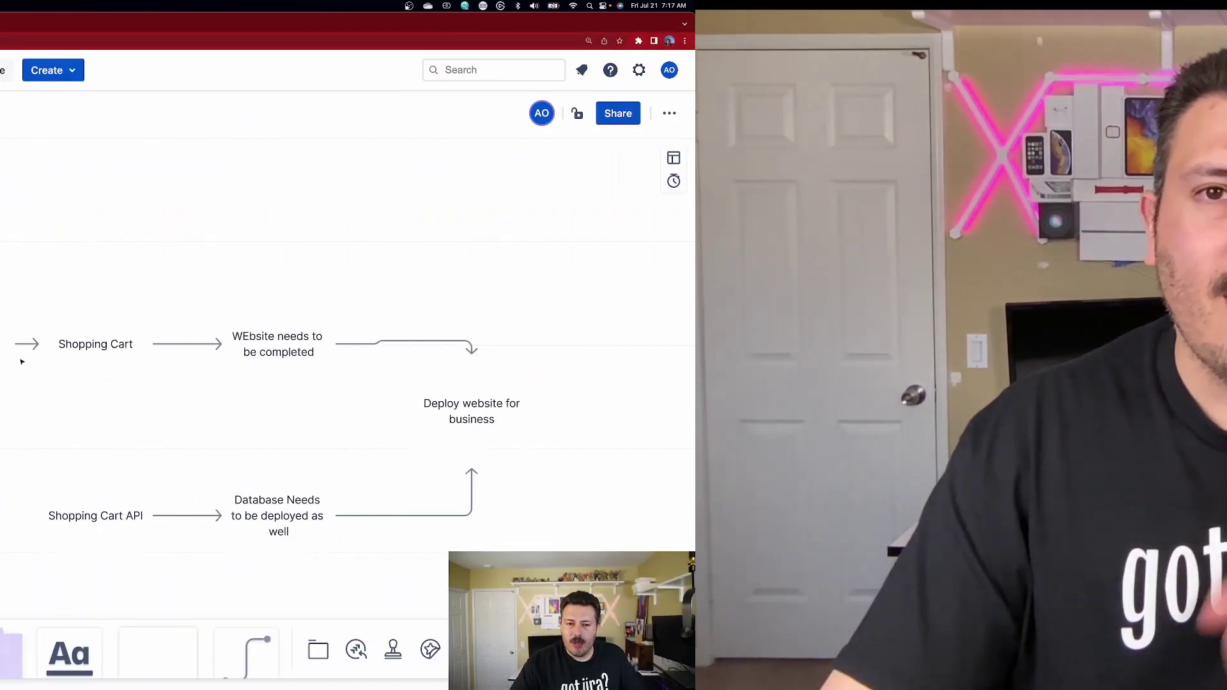
# Fill About Page Created, Shopping Cart and WEbsite needs boxes with light grey.
pyautogui.click(493, 339)
pyautogui.click(349, 248)
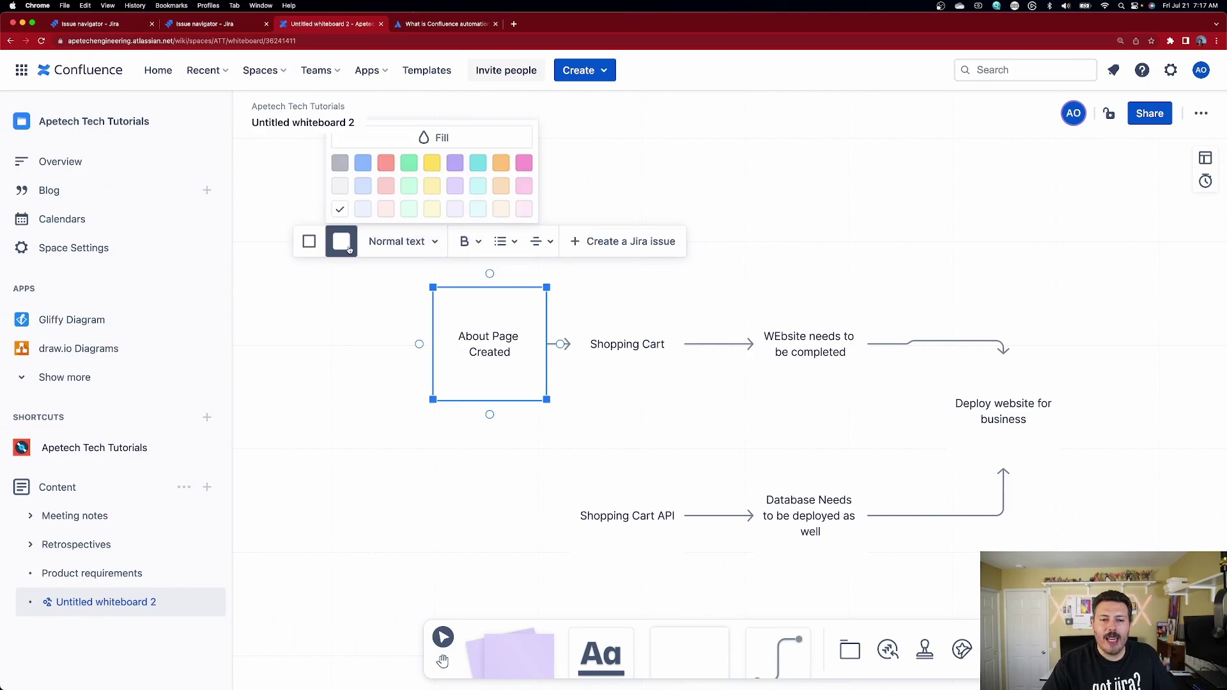
pyautogui.click(340, 192)
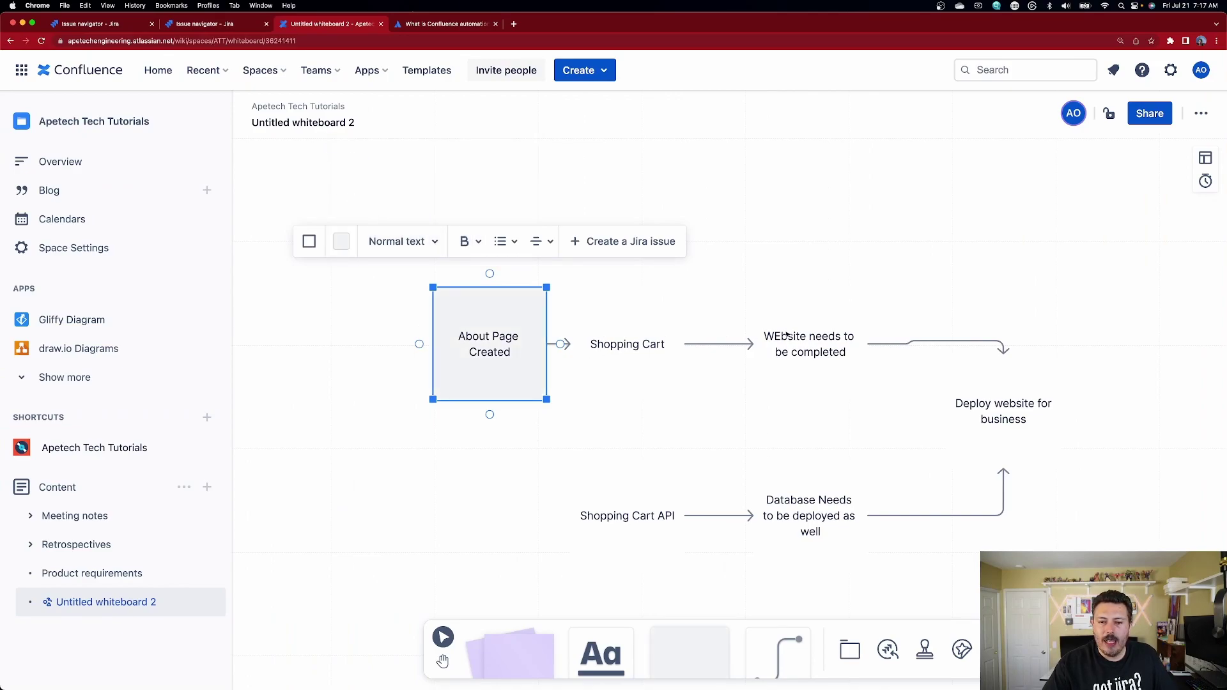
pyautogui.press('Tab')
pyautogui.click(447, 241)
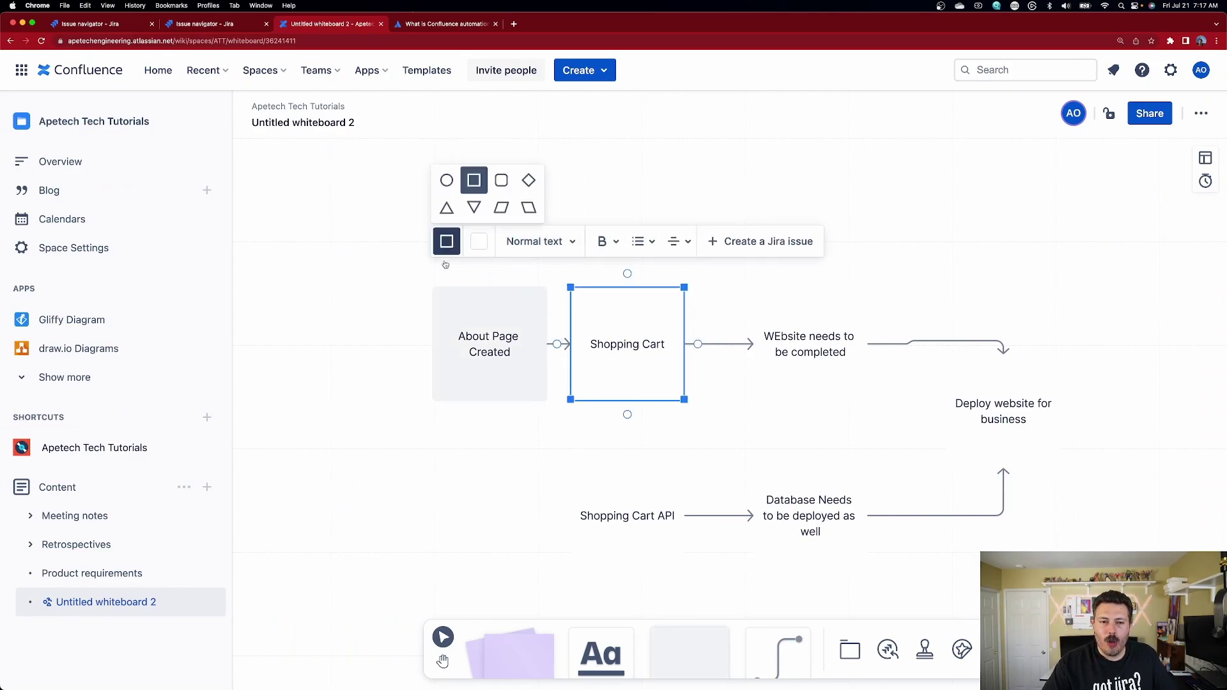
pyautogui.click(480, 239)
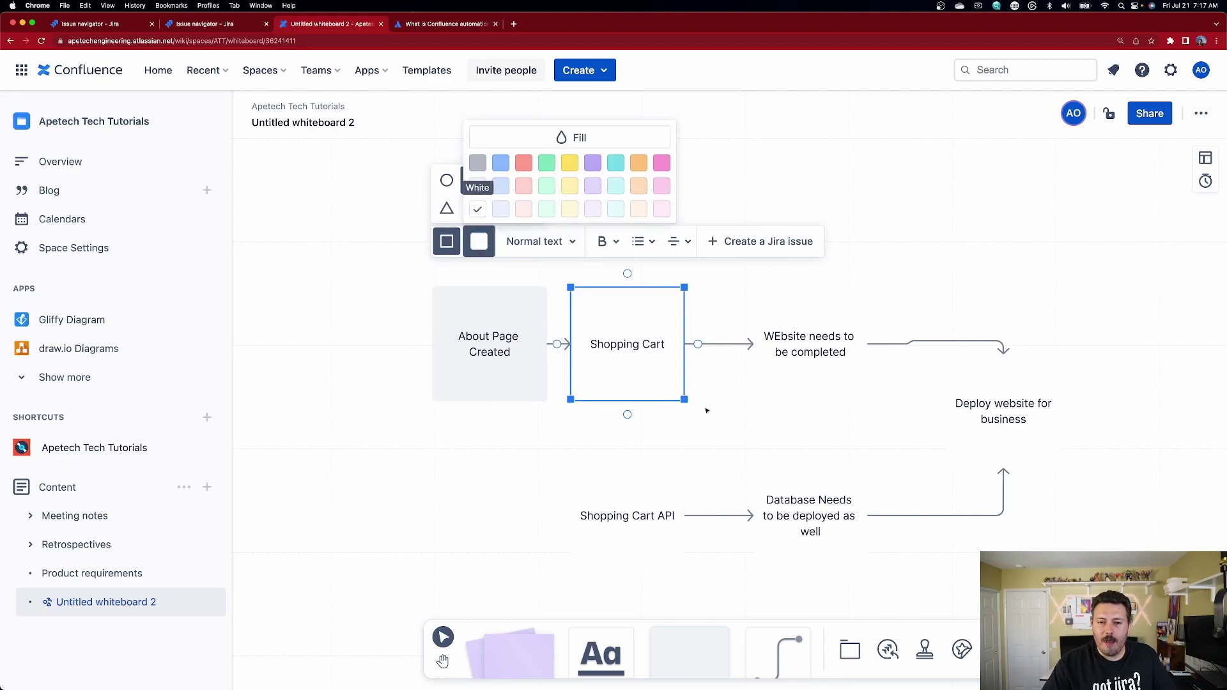
pyautogui.click(478, 190)
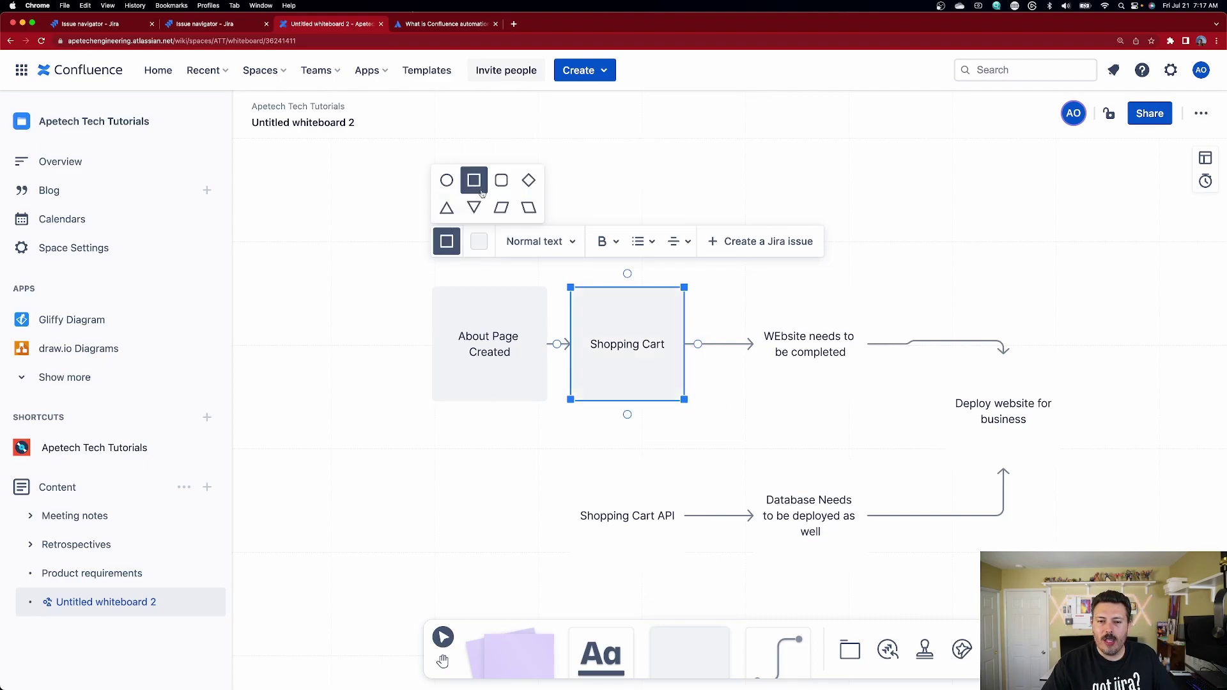
pyautogui.click(815, 354)
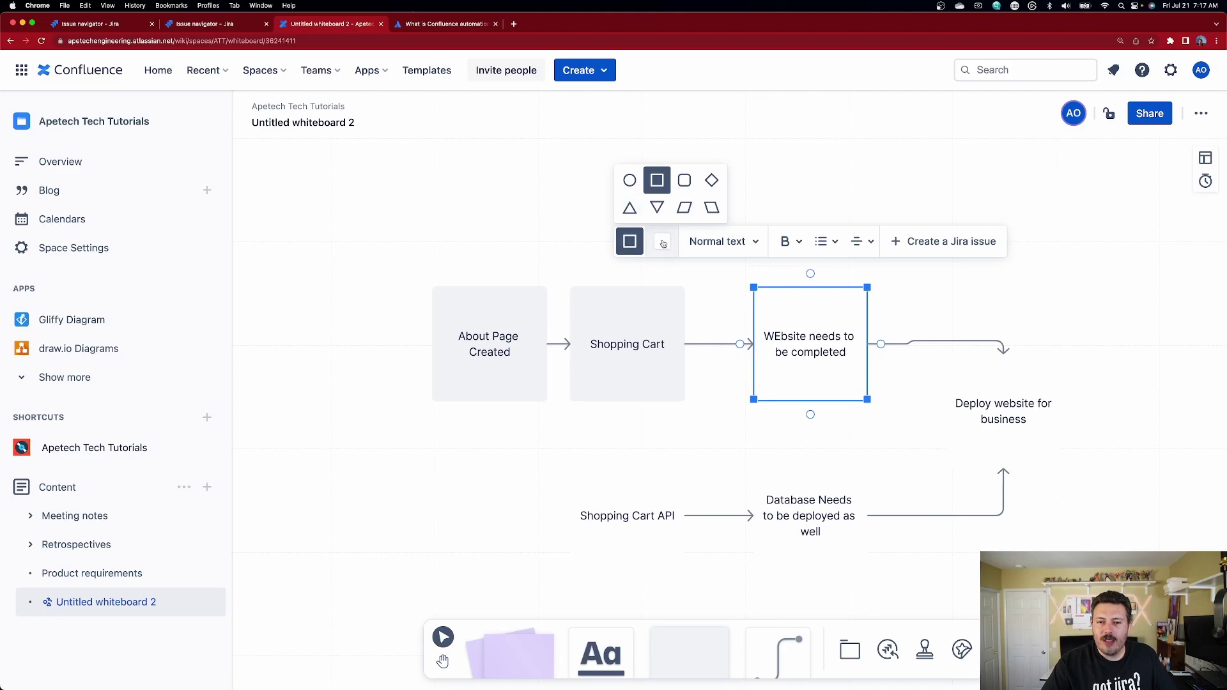
pyautogui.click(662, 241)
pyautogui.click(665, 187)
# Fill Deploy website, Database Needs and Shopping Cart API boxes with light grey.
pyautogui.click(952, 380)
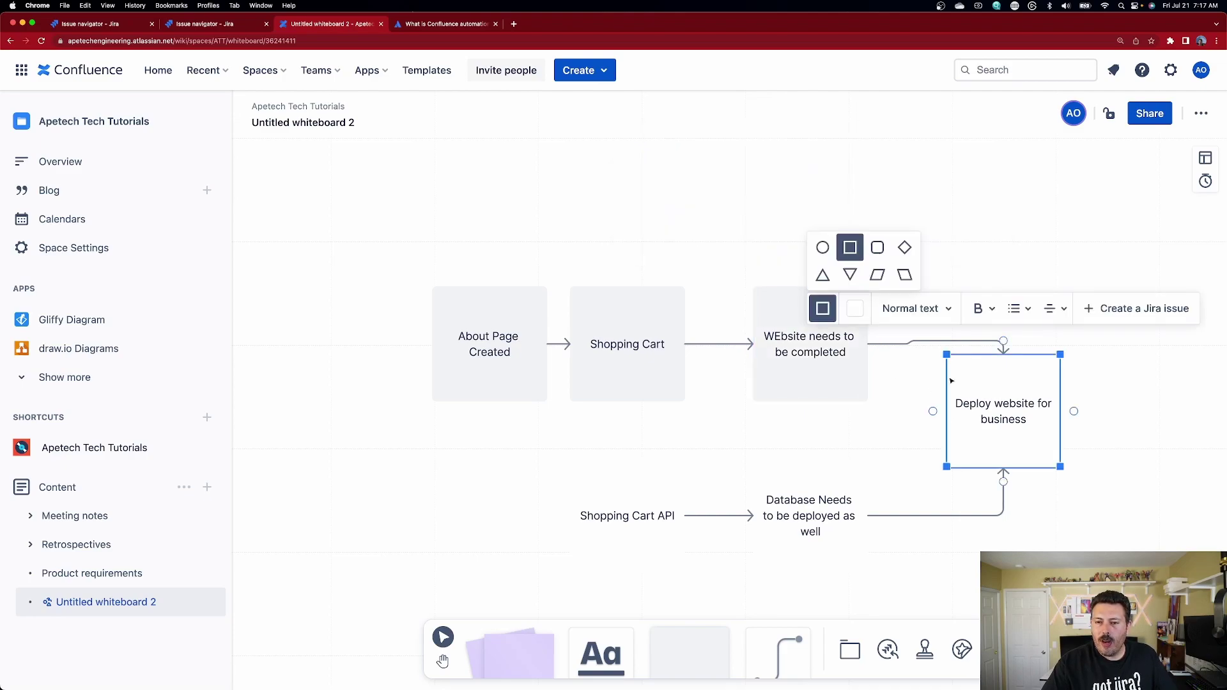
pyautogui.click(855, 309)
pyautogui.click(862, 261)
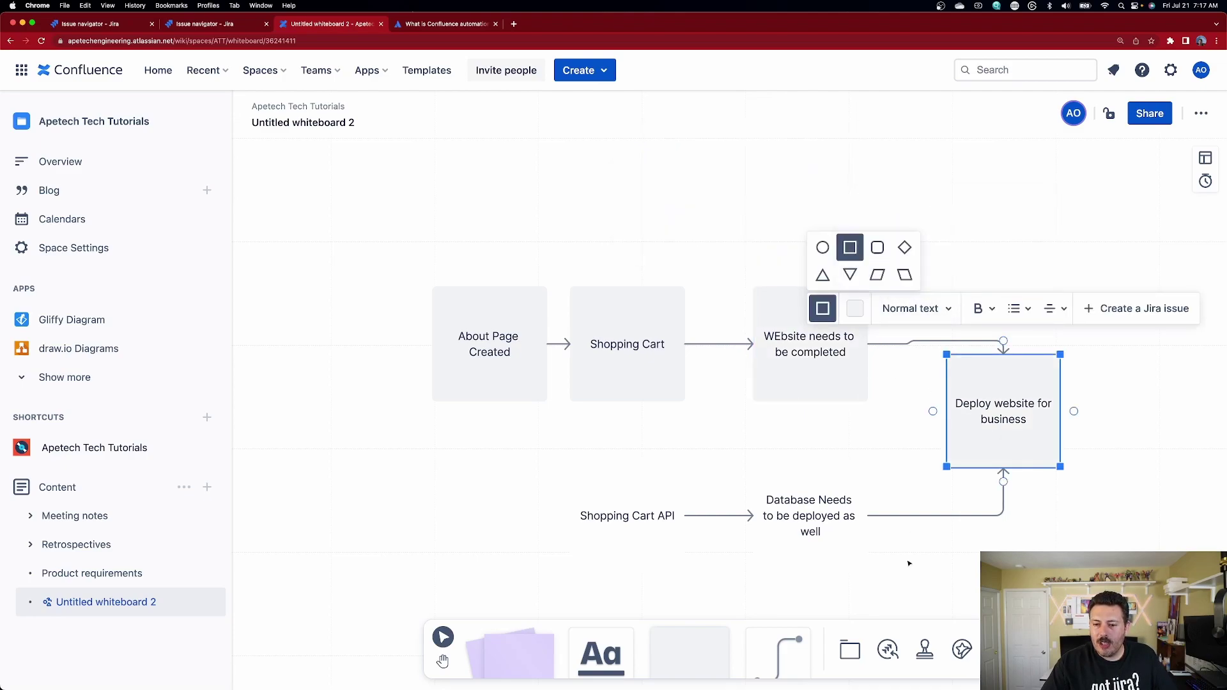
pyautogui.click(838, 534)
pyautogui.click(662, 413)
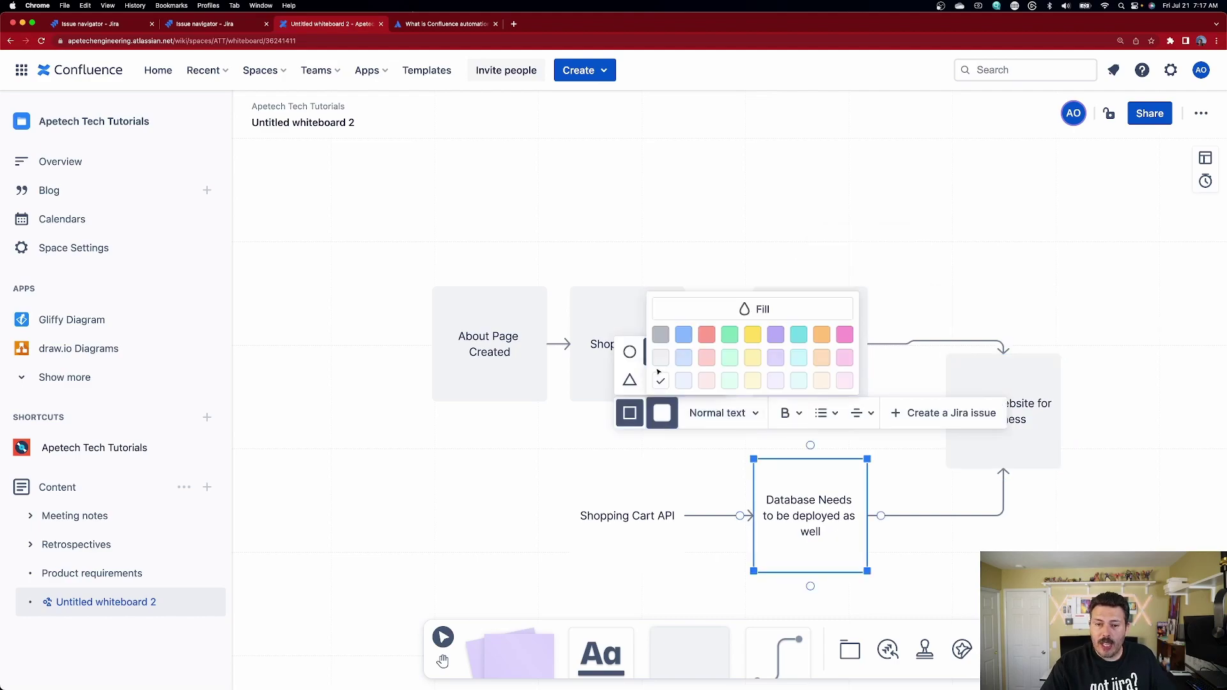
pyautogui.click(662, 362)
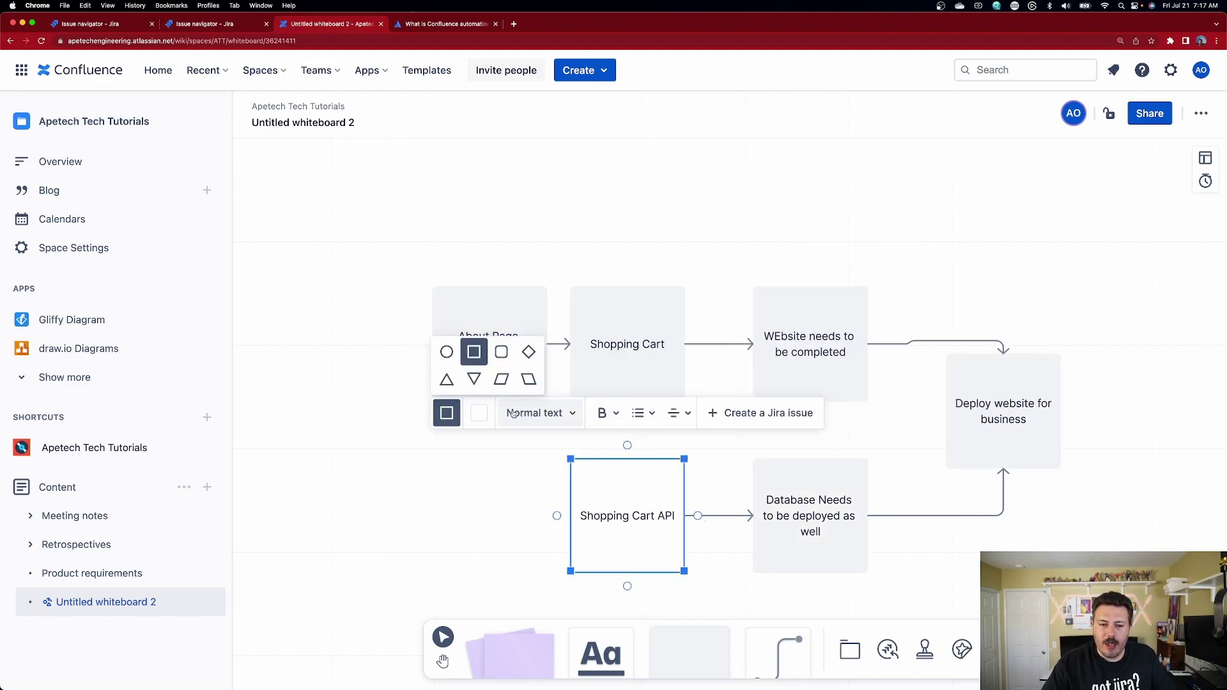
pyautogui.click(479, 413)
pyautogui.click(481, 365)
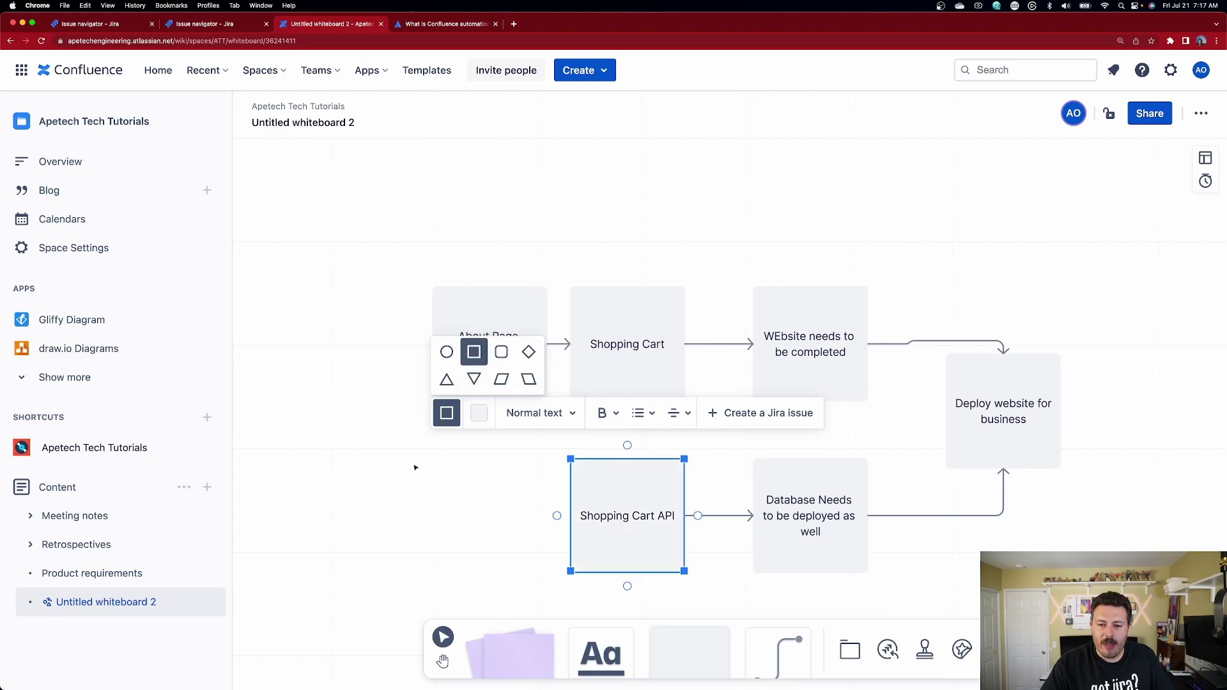
pyautogui.click(416, 465)
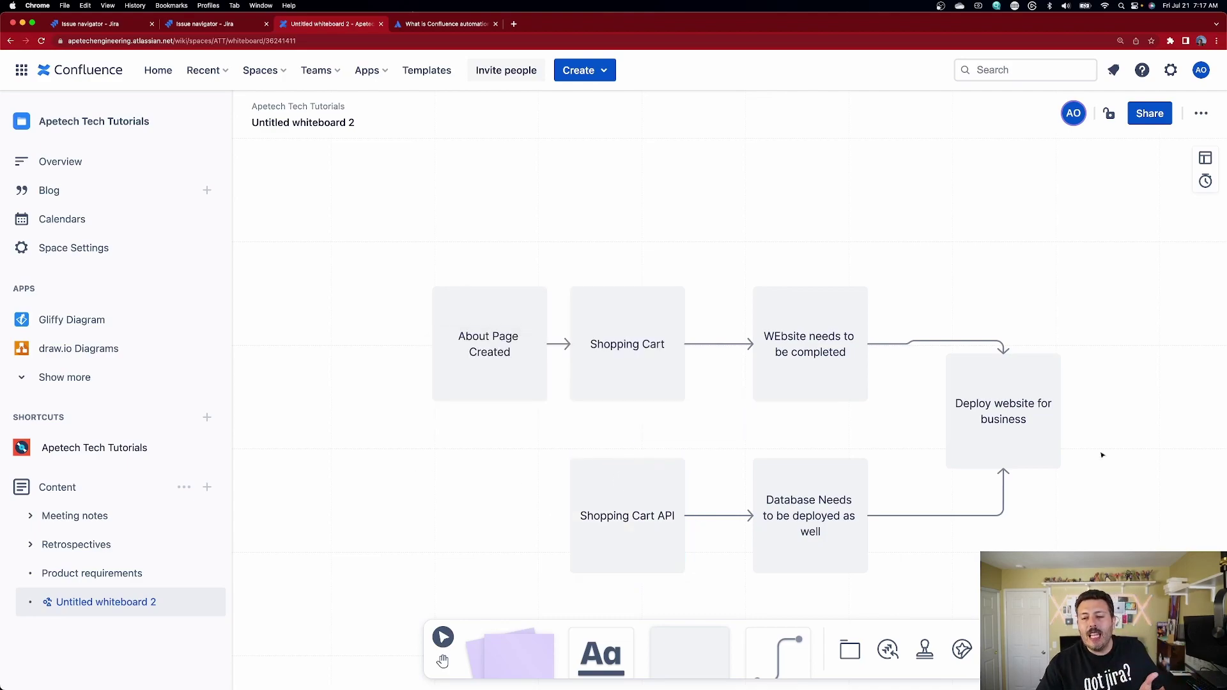
# Shift the About Page Created box slightly left with Shift+Left.
pyautogui.moveTo(1110, 541); pyautogui.dragTo(1066, 455)
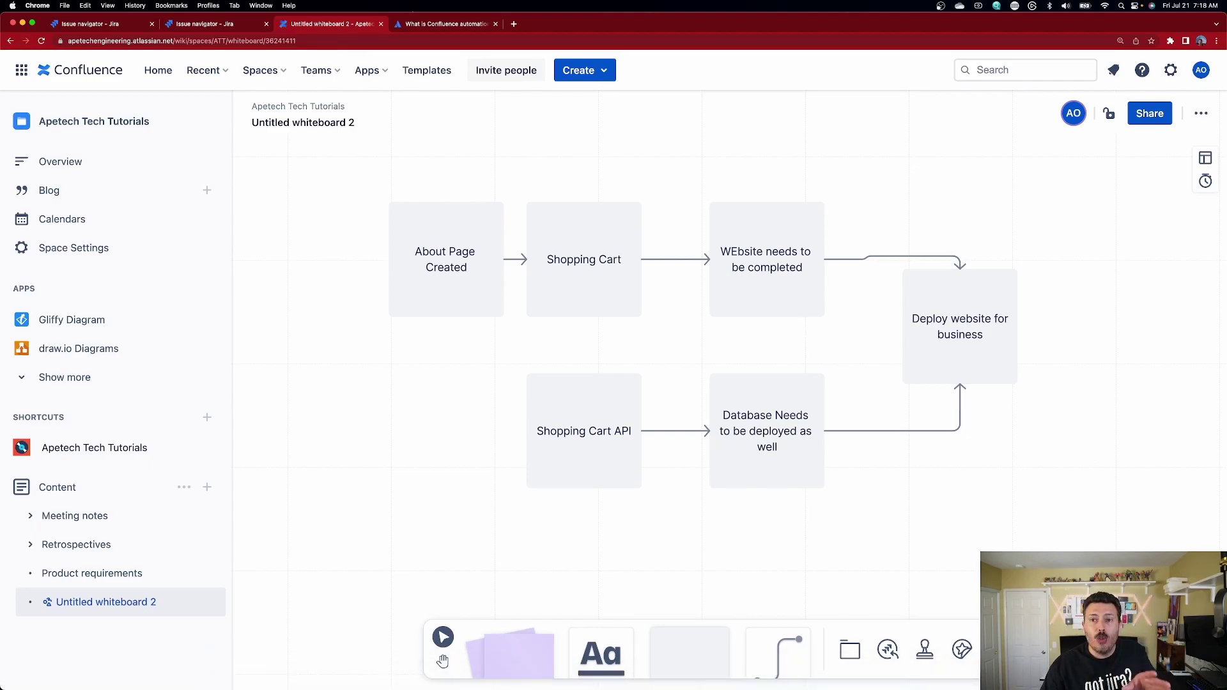
pyautogui.click(405, 275)
pyautogui.hotkey('shift', 'Left')
pyautogui.hotkey('shift', 'Left')
pyautogui.hotkey('shift', 'Left')
pyautogui.hotkey('shift', 'Left')
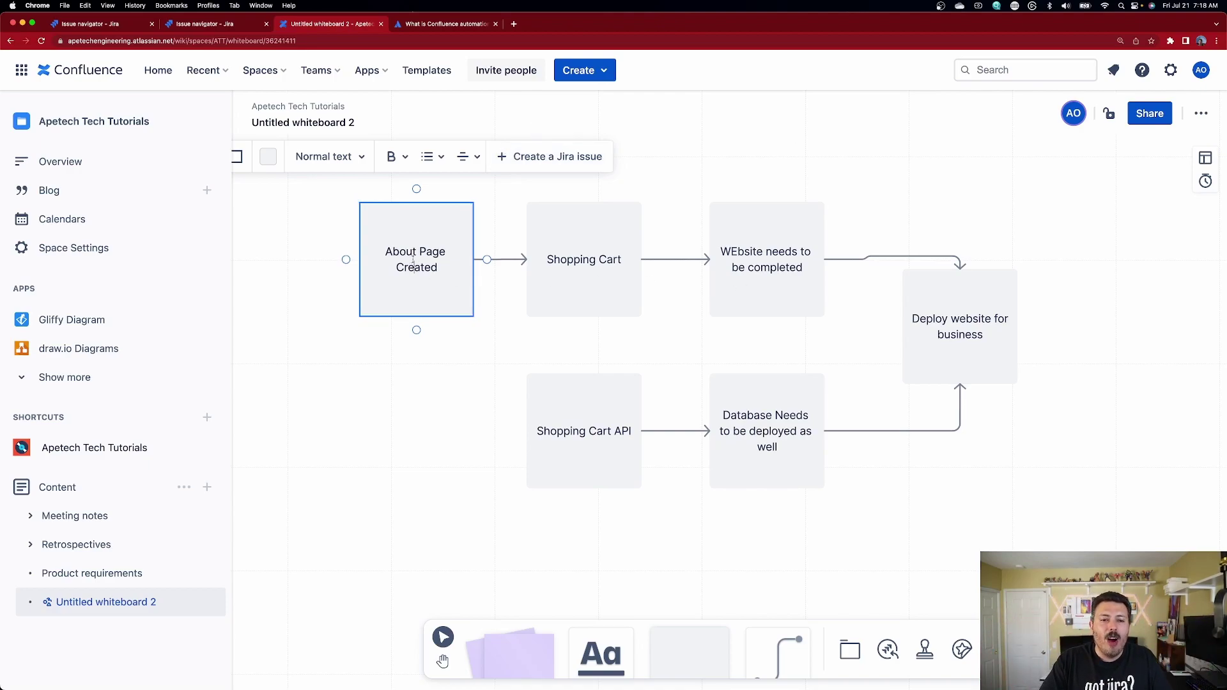
# Start converting the About Page Created box into a Jira issue.
pyautogui.click(452, 370)
pyautogui.click(428, 277)
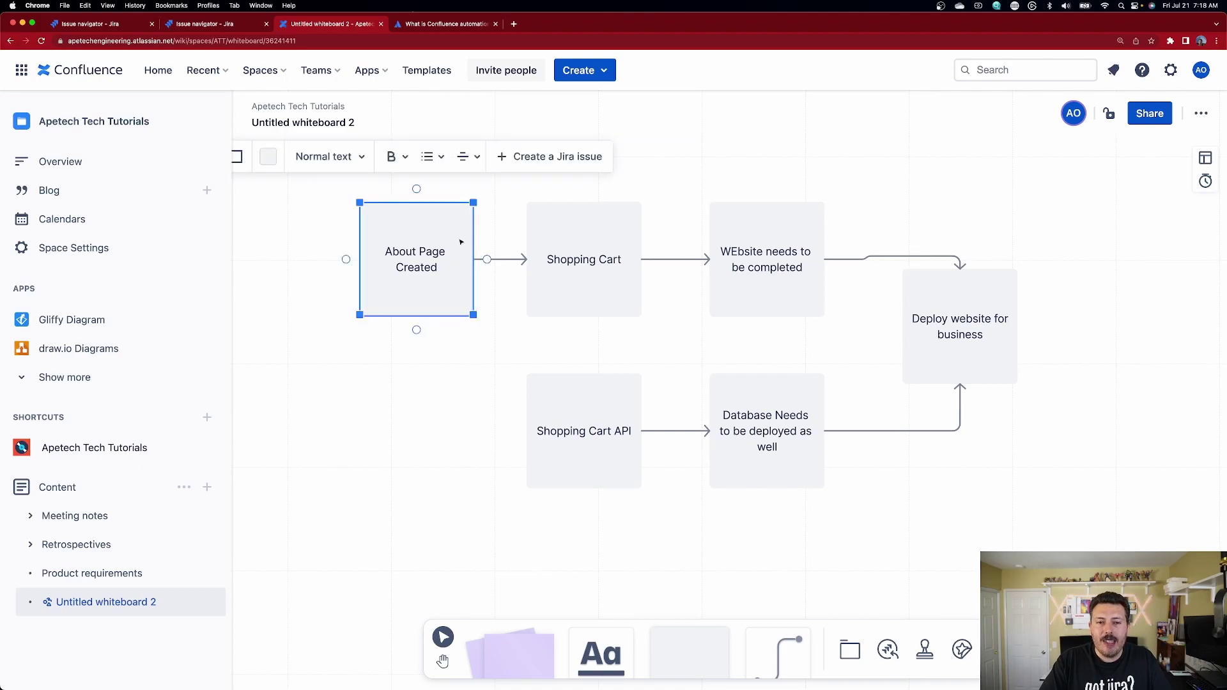
pyautogui.click(543, 162)
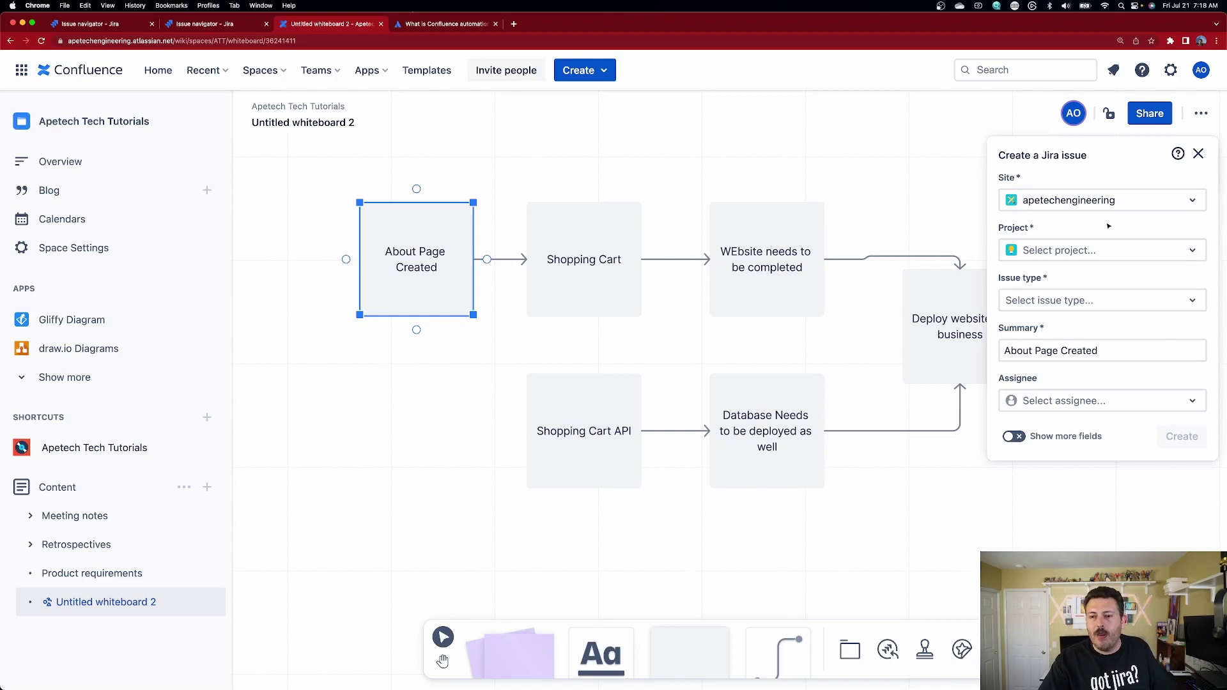
# Choose project Apetech's Content Creation, issue type Story, and an assignee.
pyautogui.click(1066, 256)
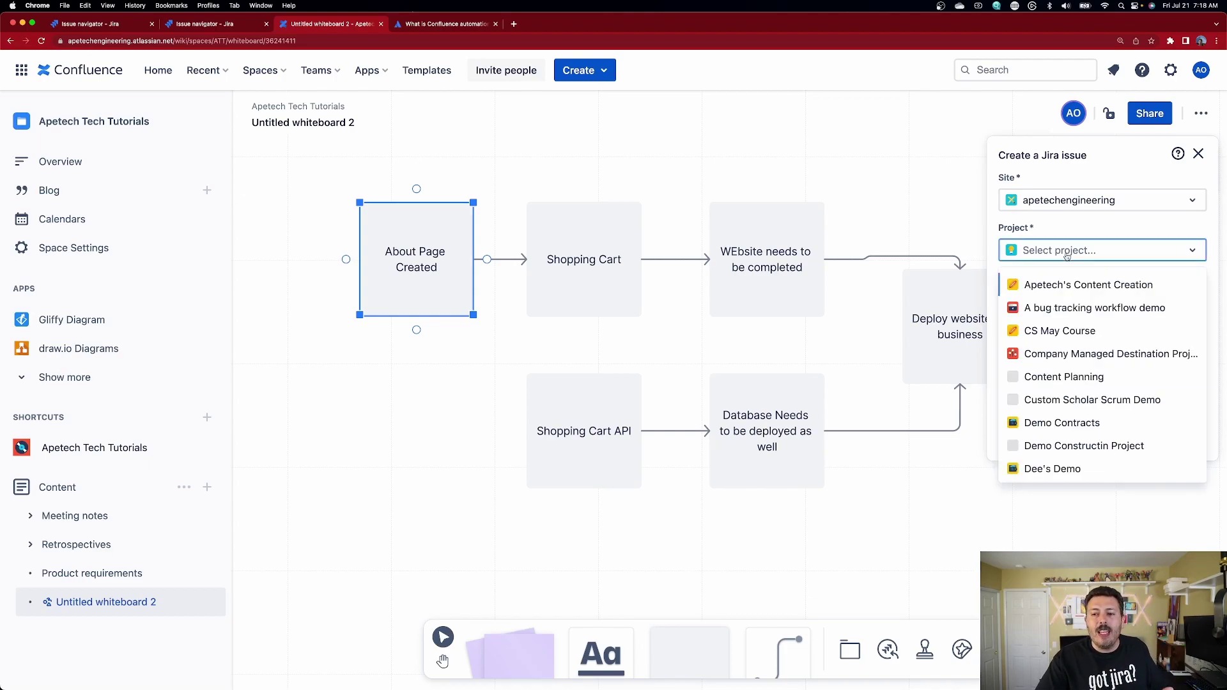
pyautogui.click(1082, 285)
pyautogui.click(1076, 305)
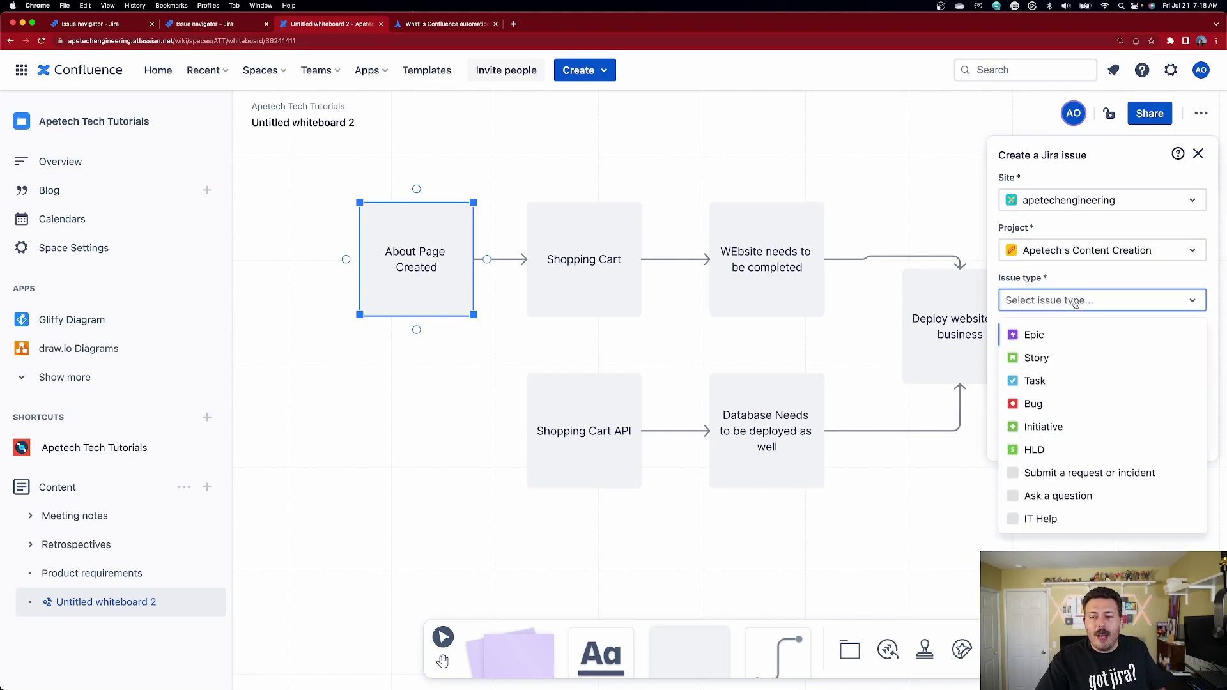
pyautogui.click(1060, 362)
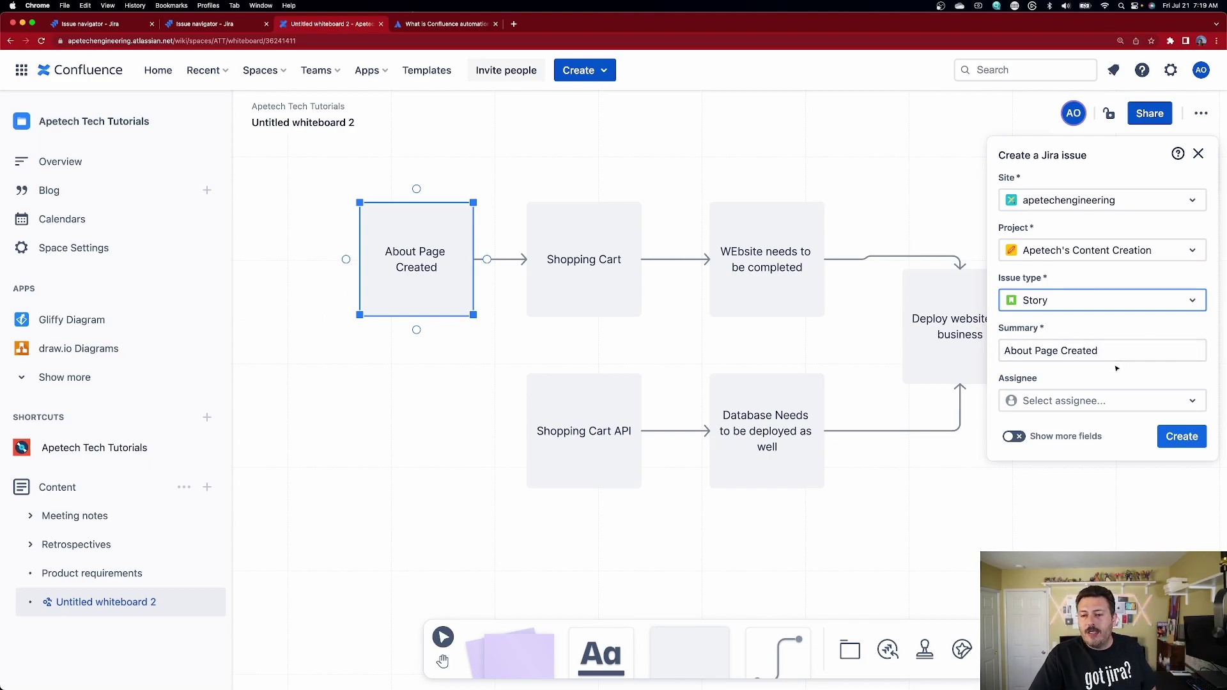
pyautogui.click(1061, 410)
pyautogui.click(1050, 460)
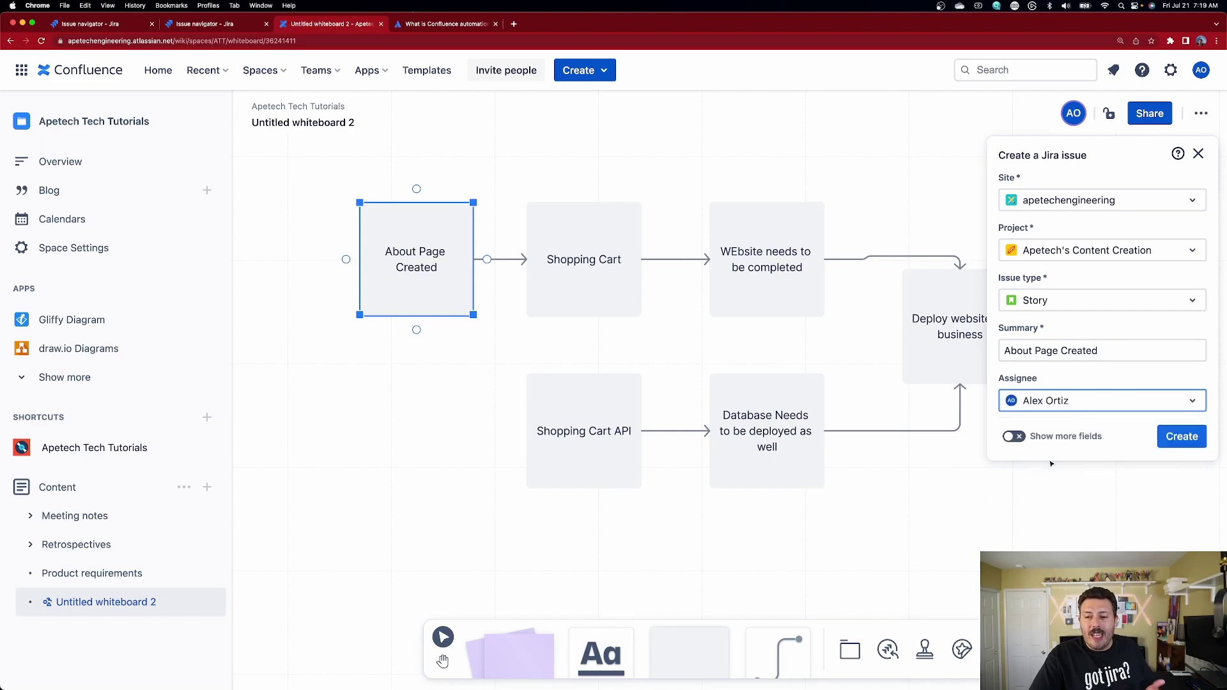
# Set the due date to 7/28/2023 and create Jira story ACC-9 from the box.
pyautogui.click(1010, 437)
pyautogui.scroll(-3, 1092, 453)
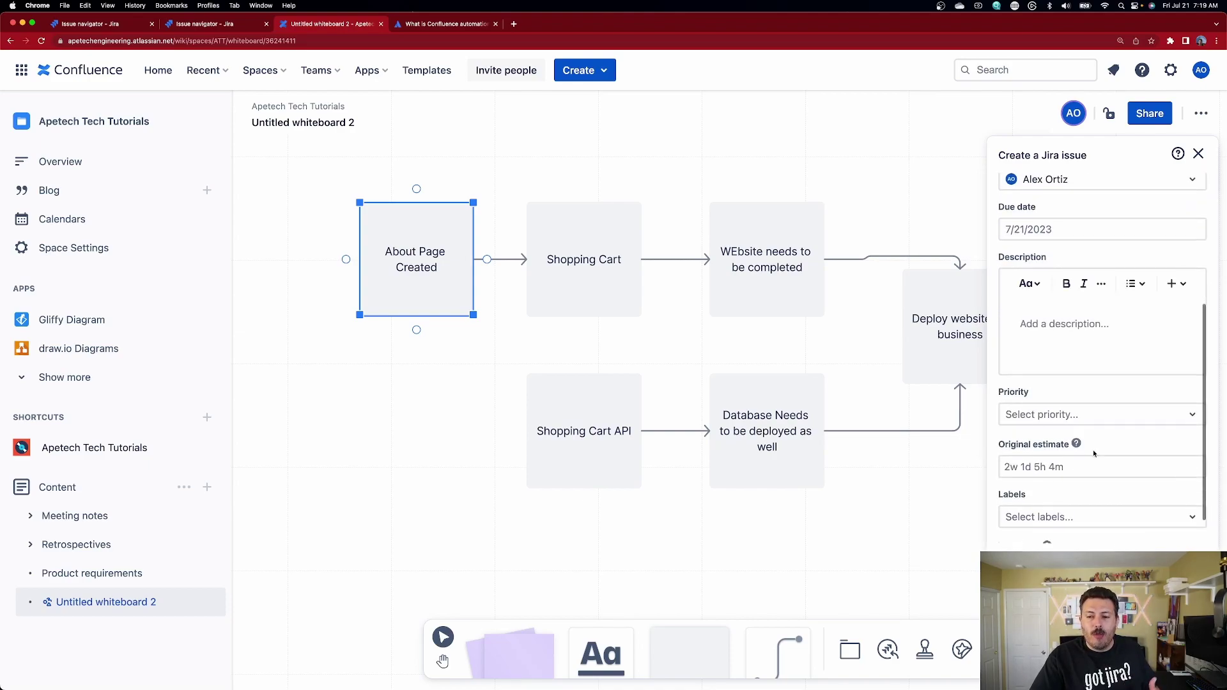
pyautogui.scroll(2, 1093, 452)
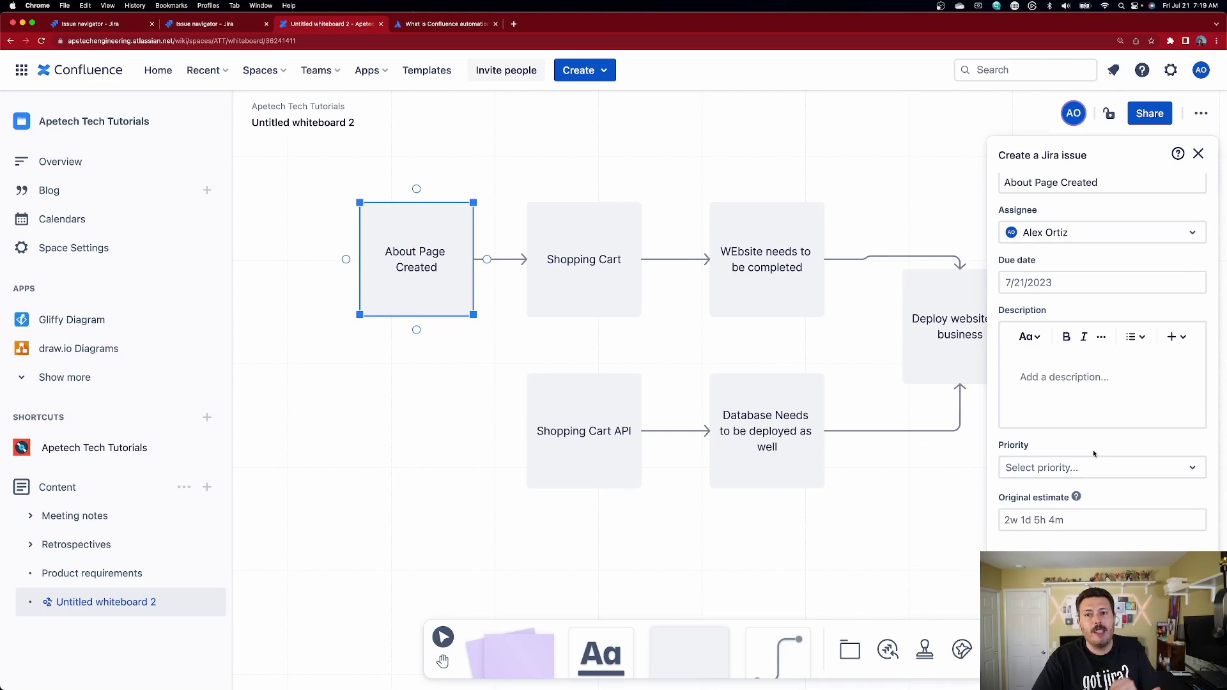
pyautogui.scroll(1, 1094, 452)
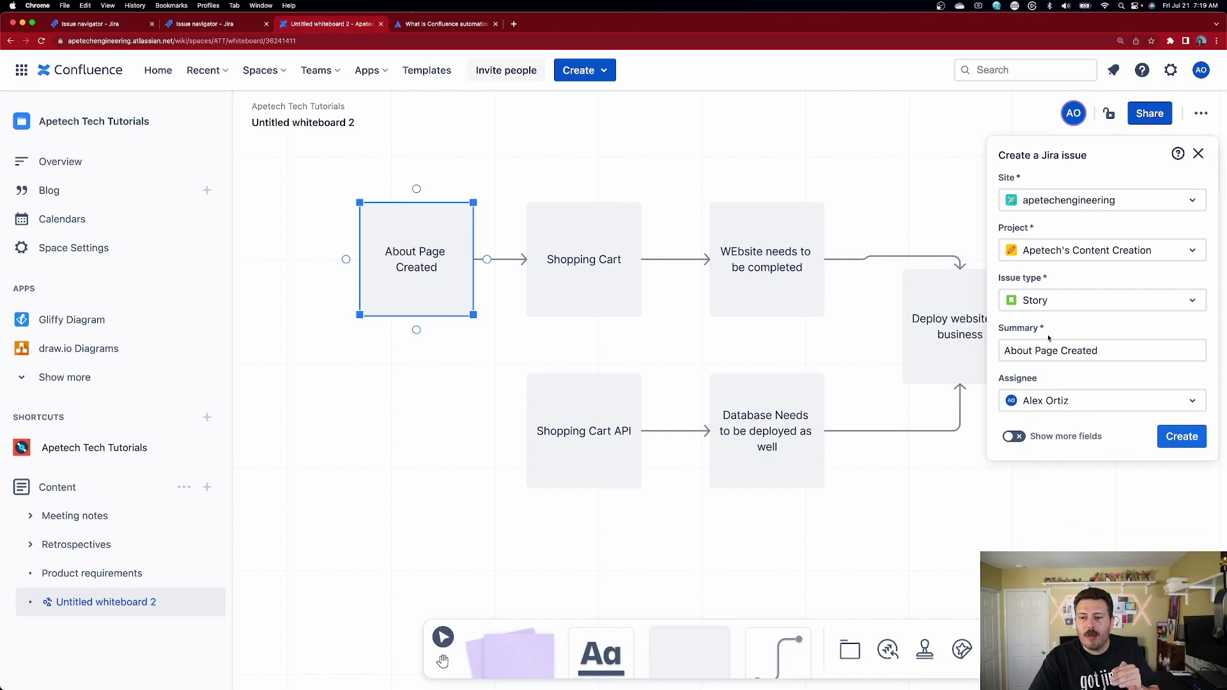
pyautogui.click(1014, 443)
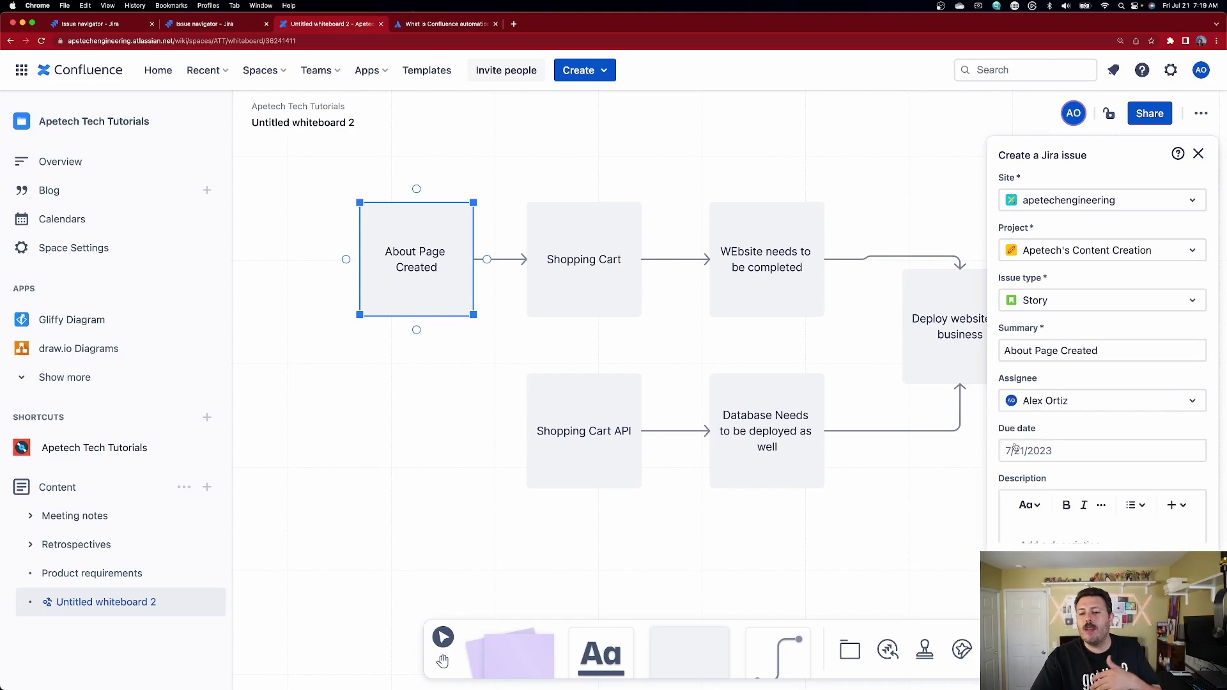
pyautogui.click(1071, 454)
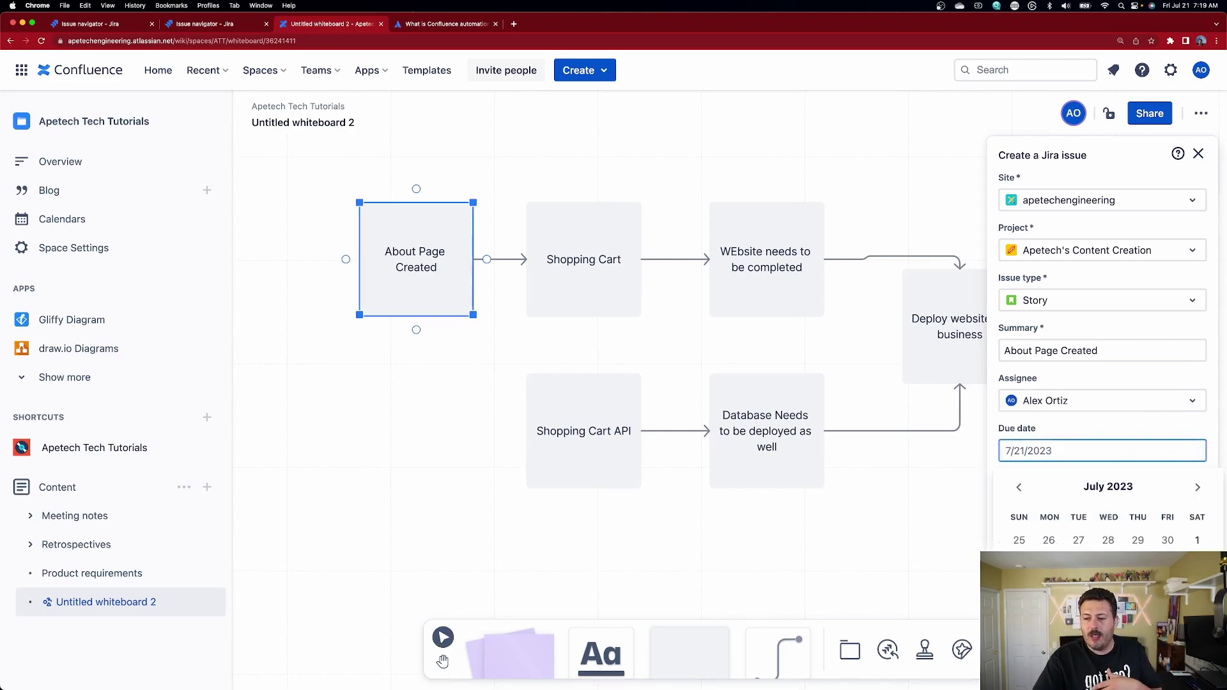
pyautogui.press('Down')
pyautogui.press('Return')
pyautogui.scroll(-5, 1080, 502)
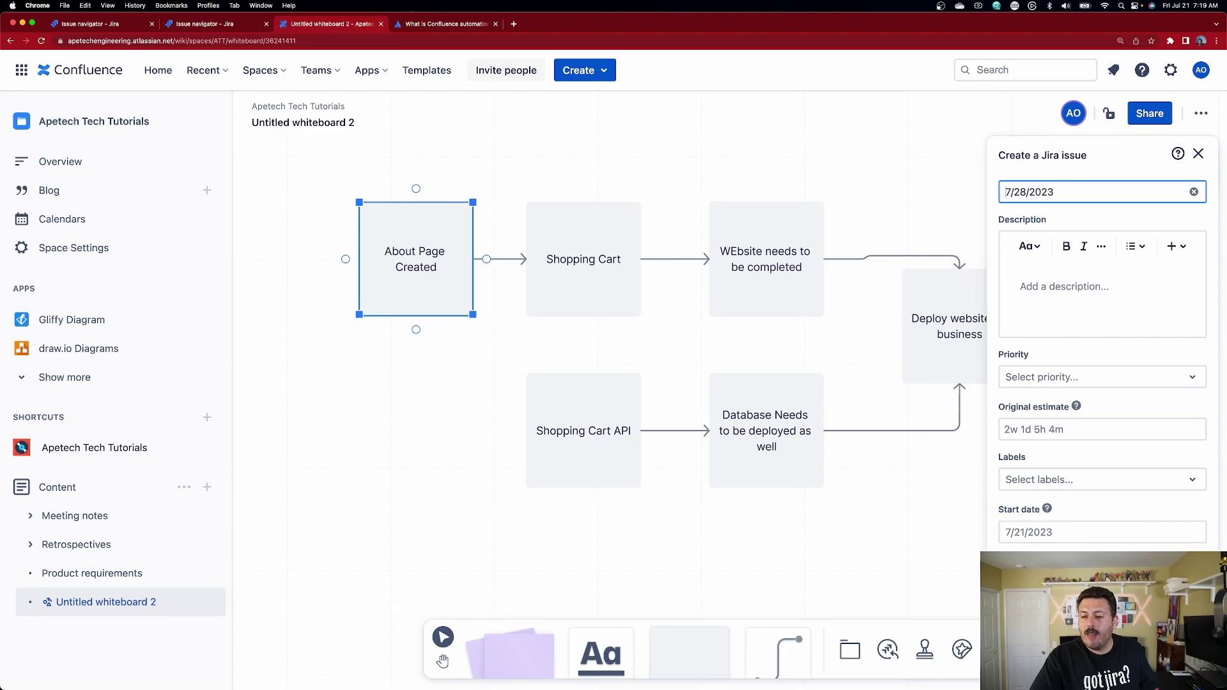
pyautogui.press('Return')
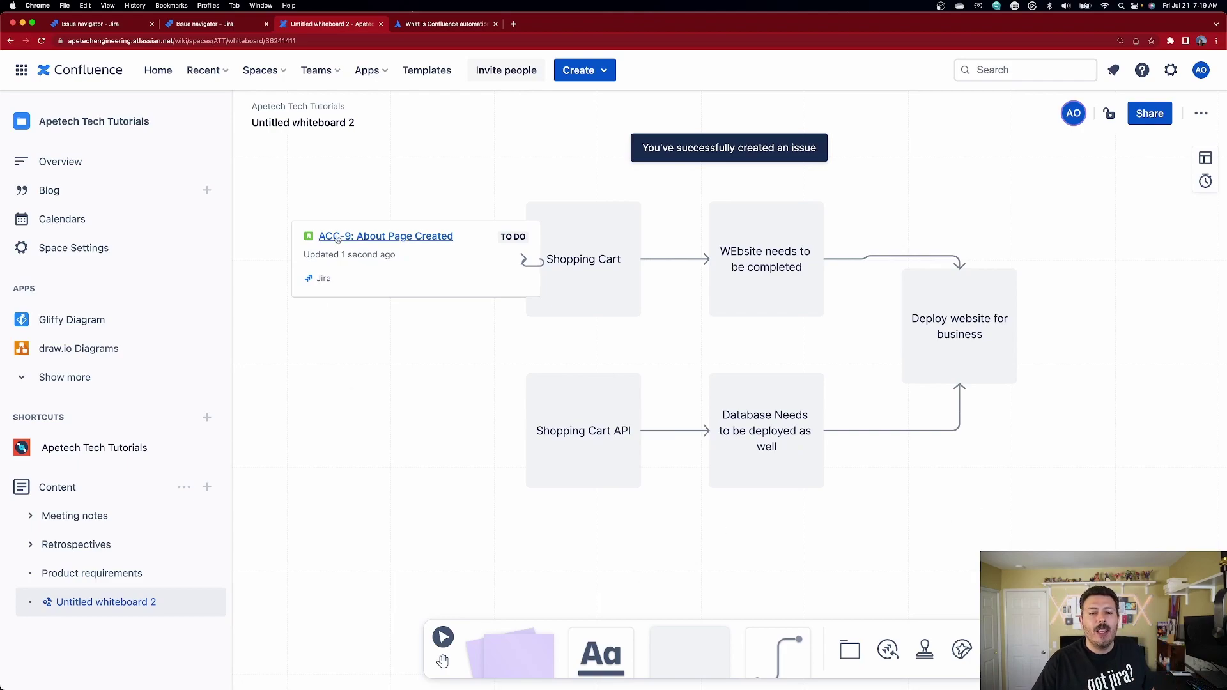
# Drag the ACC-9 card left, clear of Shopping Cart, and deselect it.
pyautogui.moveTo(442, 269); pyautogui.dragTo(385, 270)
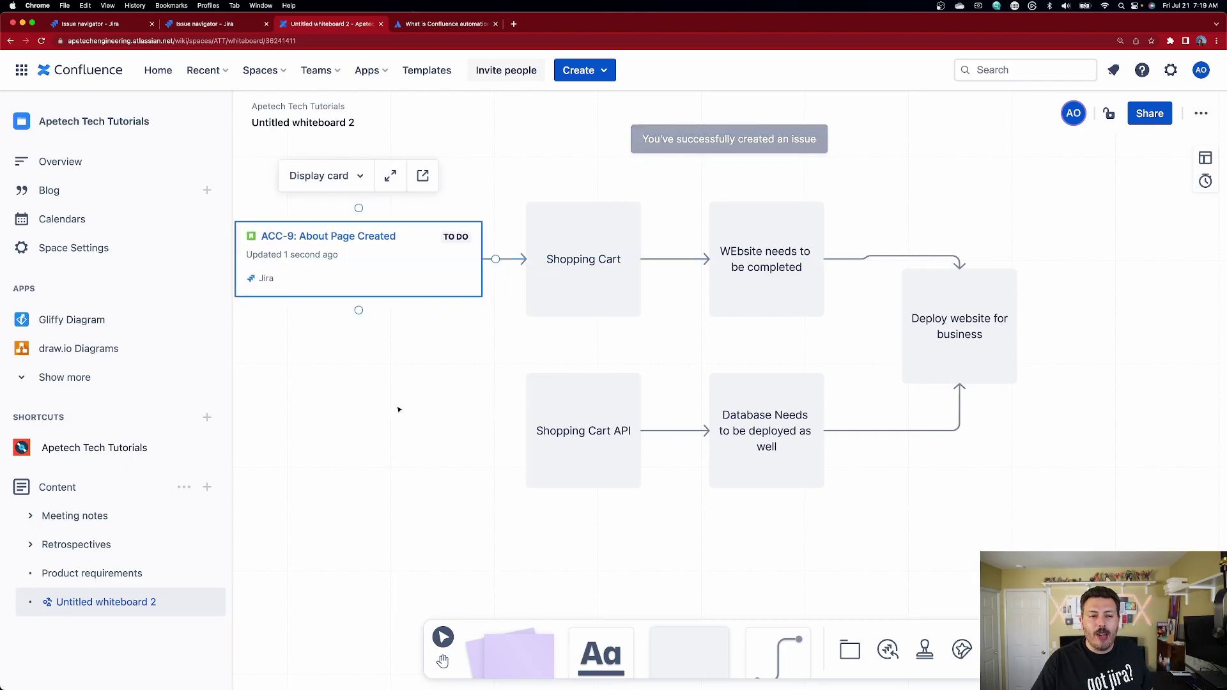
pyautogui.hscroll(-5, 448, 275)
pyautogui.moveTo(555, 278); pyautogui.dragTo(494, 278)
pyautogui.click(536, 368)
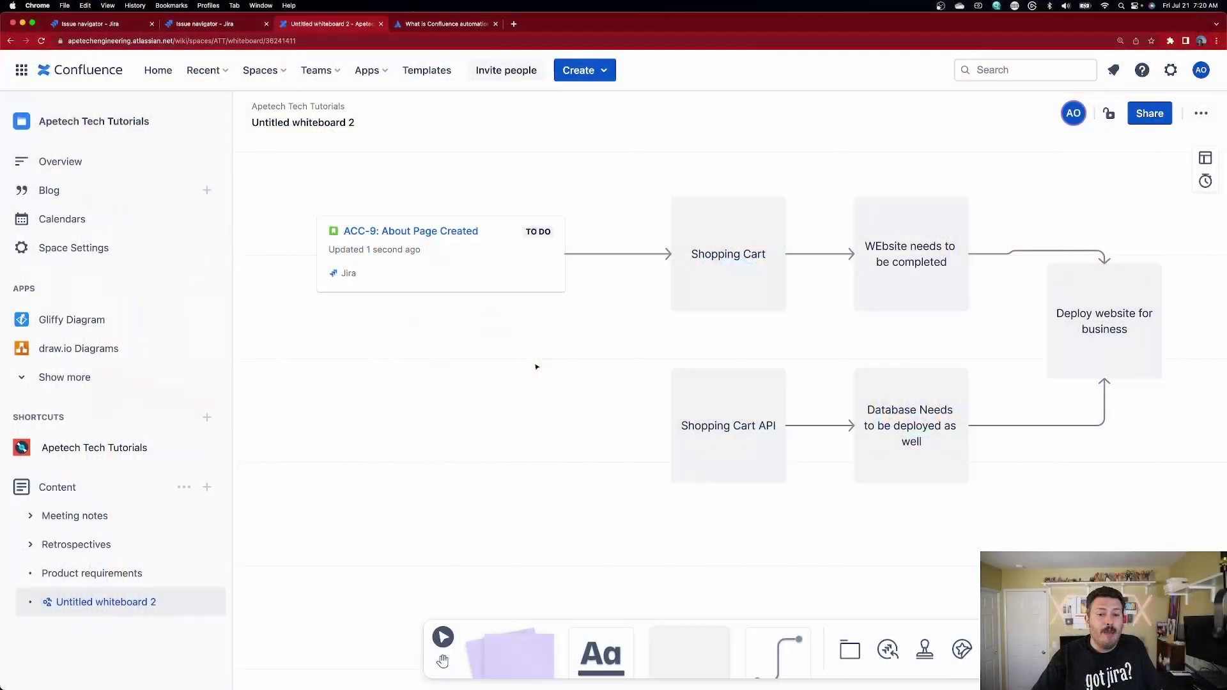
# Connect the ACC-9 card to Shopping Cart API with an arrow, then nudge the card left and down.
pyautogui.click(467, 274)
pyautogui.moveTo(441, 305); pyautogui.dragTo(670, 425)
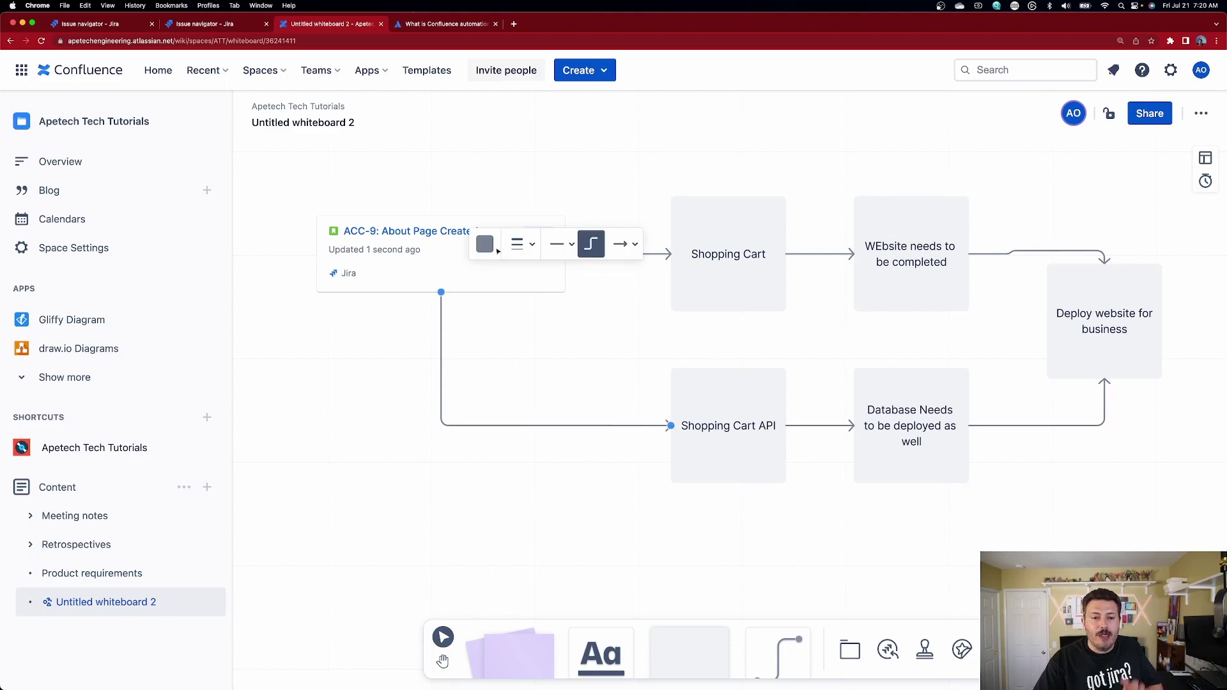
pyautogui.moveTo(413, 274); pyautogui.dragTo(383, 302)
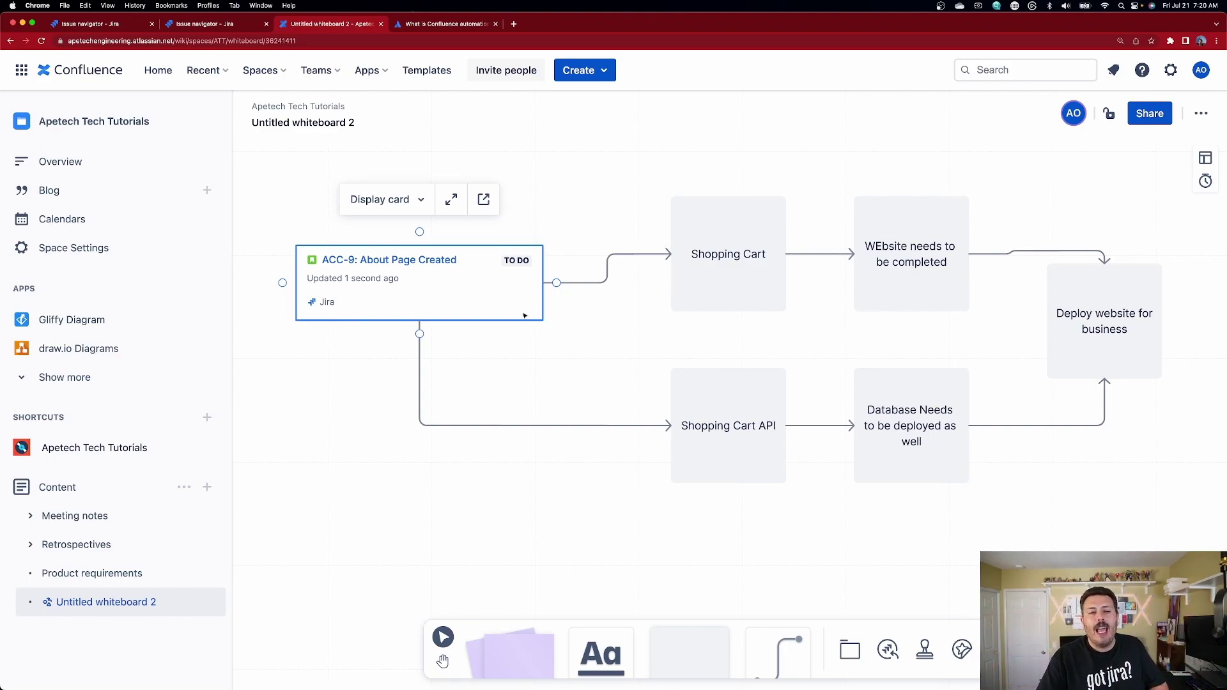
pyautogui.moveTo(347, 399); pyautogui.dragTo(739, 427)
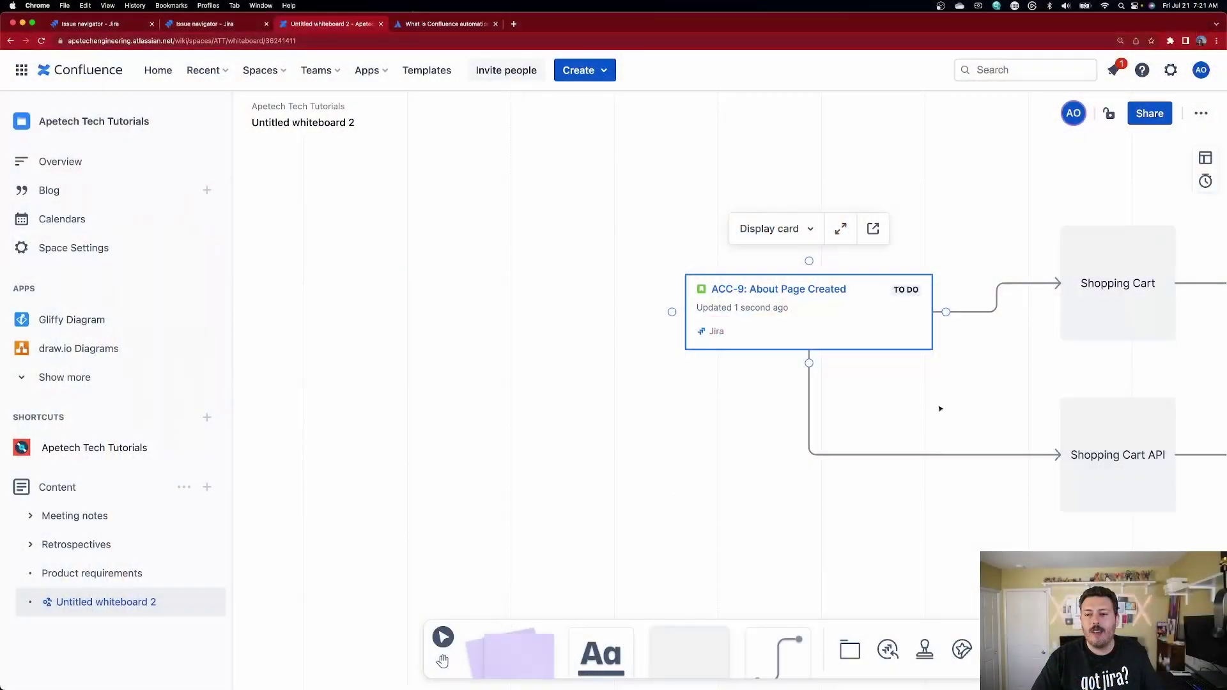
# Create Jira issues from the Shopping Cart and Shopping Cart API boxes, giving cards ACC-10 and ACC-11.
pyautogui.moveTo(939, 408); pyautogui.dragTo(535, 378)
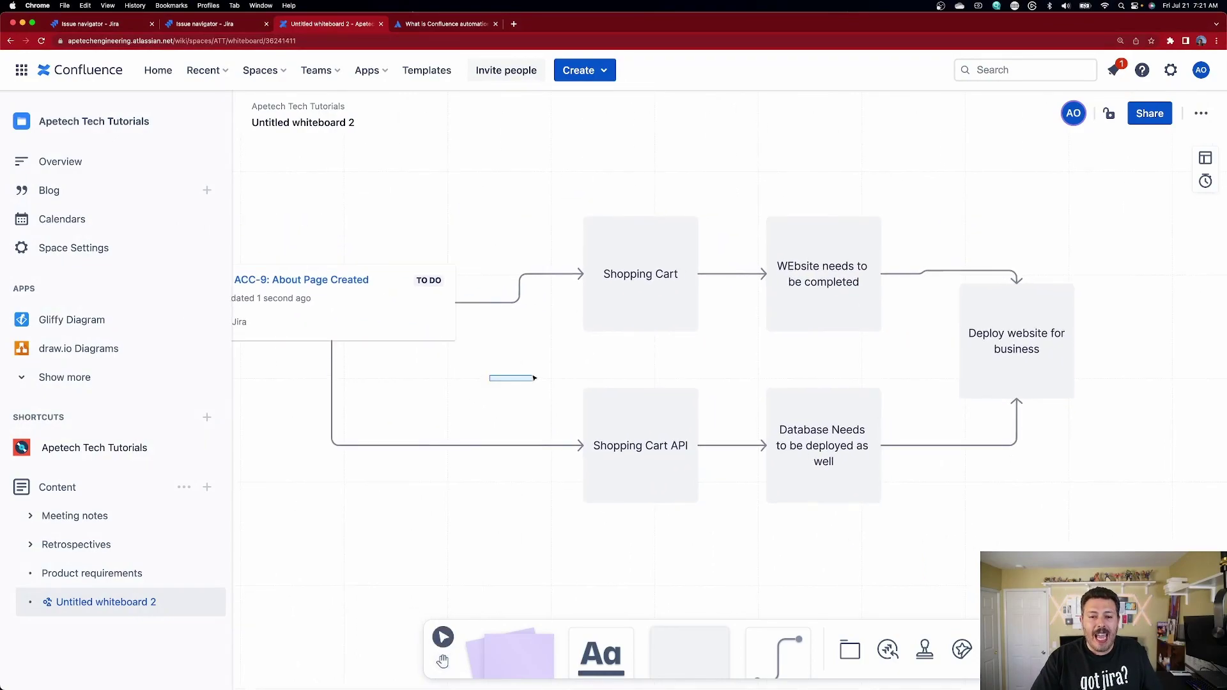
pyautogui.rightClick(665, 291)
pyautogui.click(776, 171)
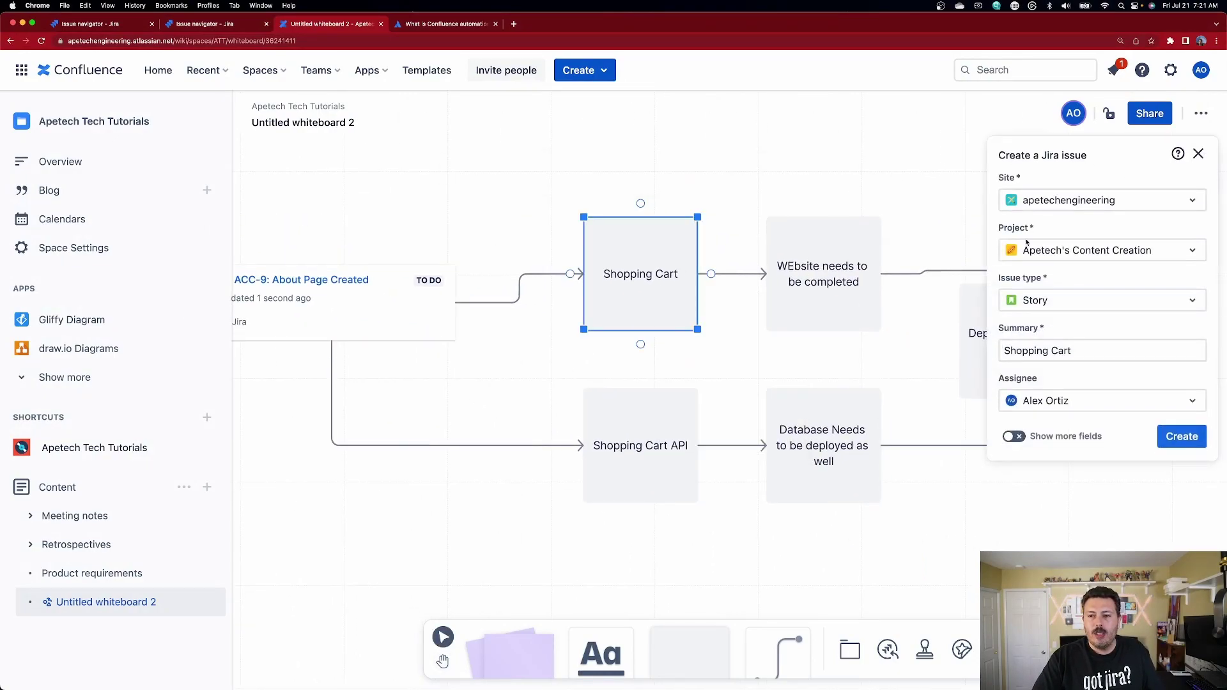
pyautogui.click(1172, 437)
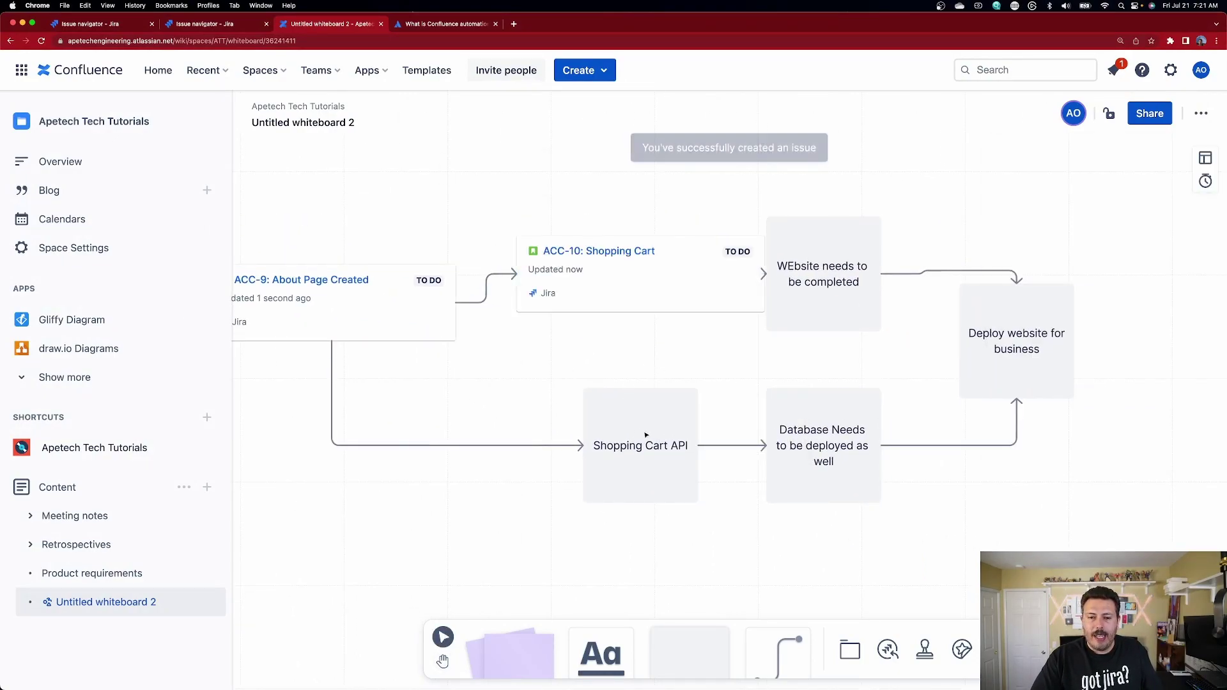
pyautogui.click(635, 416)
pyautogui.click(825, 342)
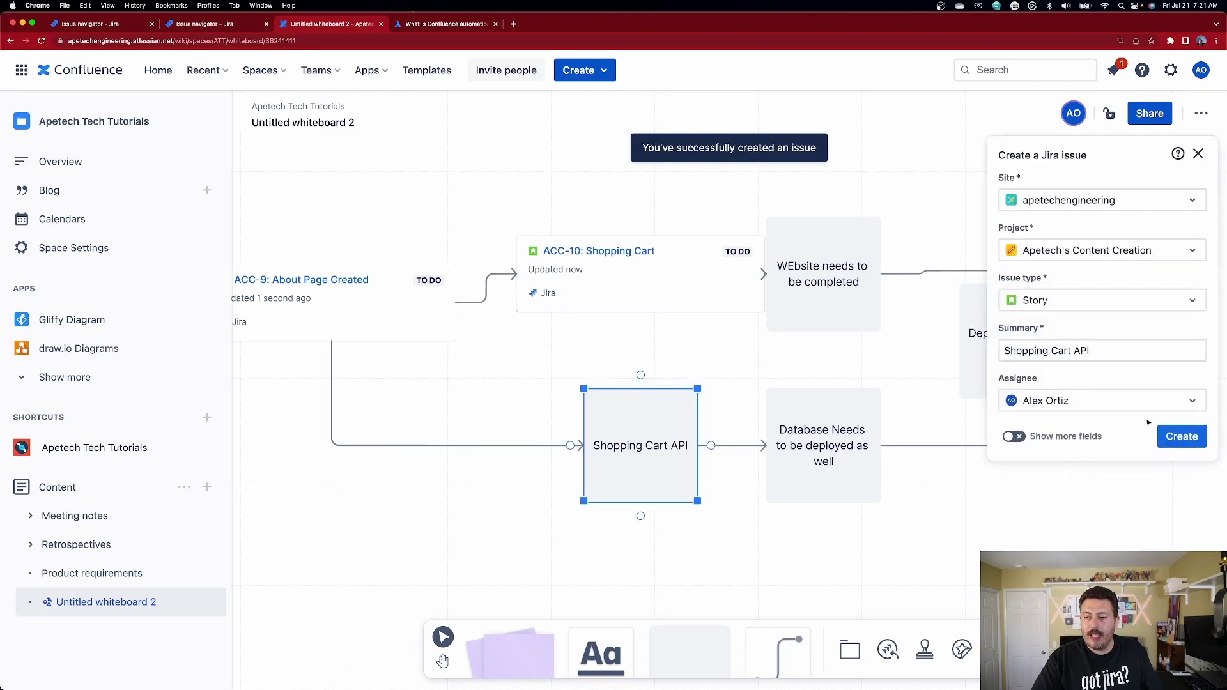
pyautogui.click(1182, 437)
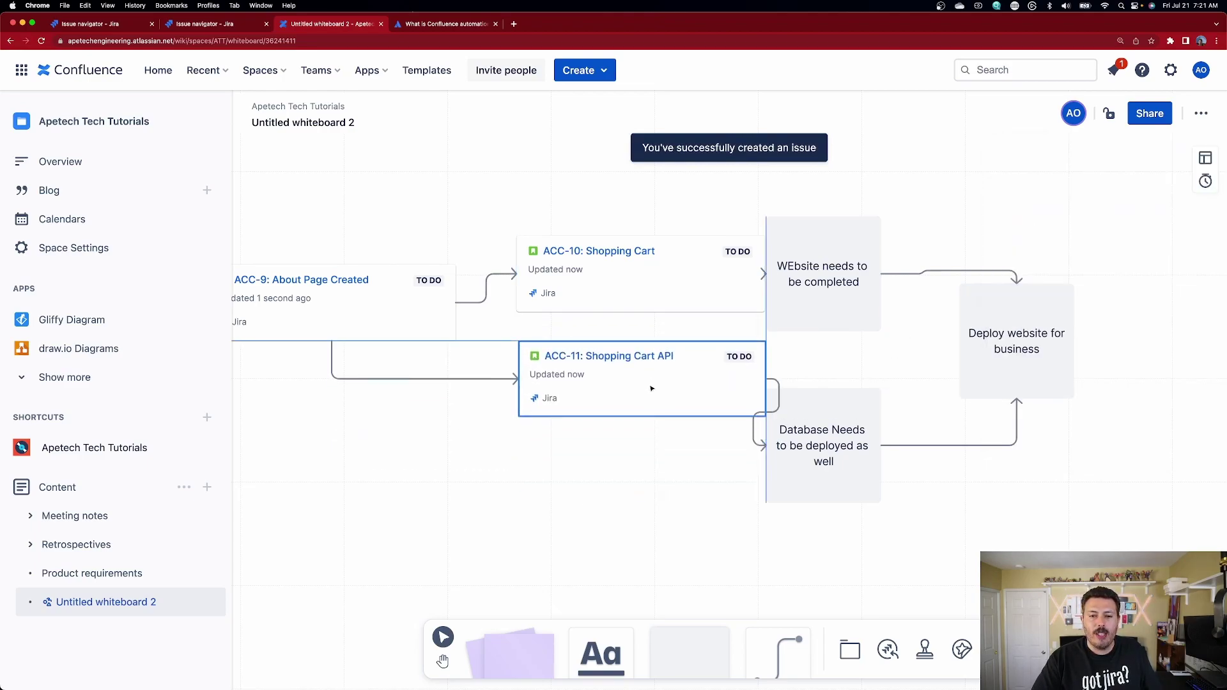
# Move Database Needs down-right and WEbsite needs up-right on the whiteboard.
pyautogui.click(855, 467)
pyautogui.moveTo(855, 467); pyautogui.dragTo(924, 505)
pyautogui.moveTo(833, 278); pyautogui.dragTo(948, 211)
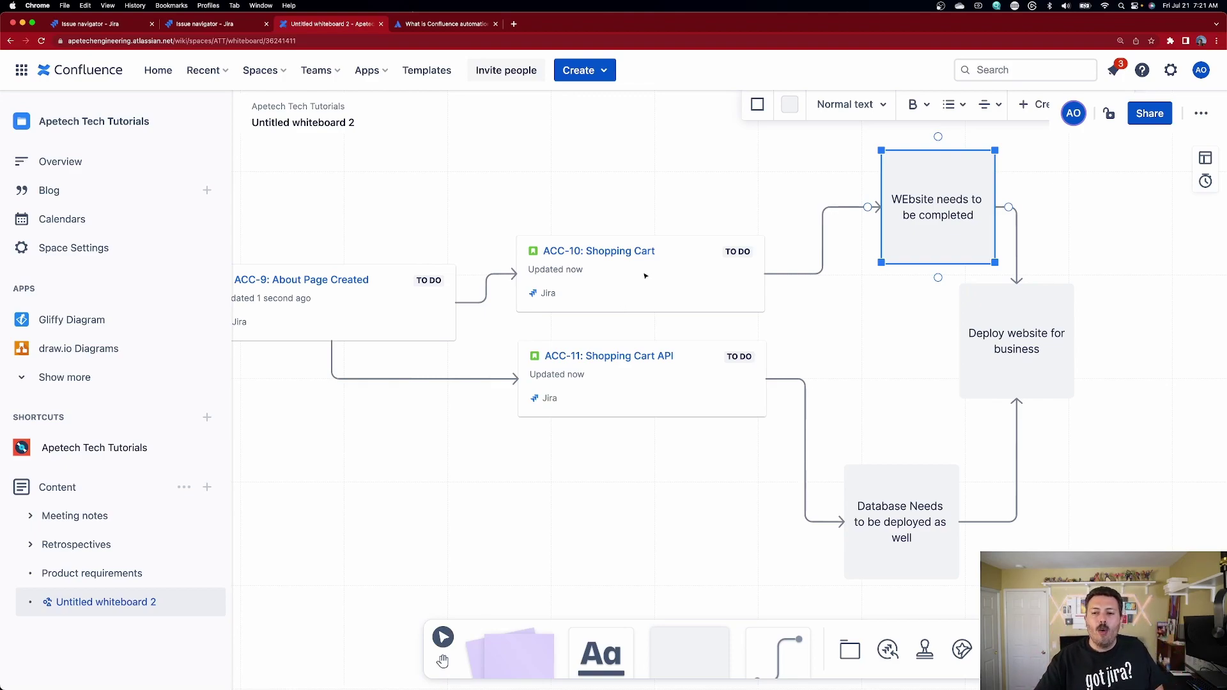
# Shift Deploy website for business right and open issue ACC-10 in Jira from its card.
pyautogui.moveTo(1027, 319); pyautogui.dragTo(1130, 319)
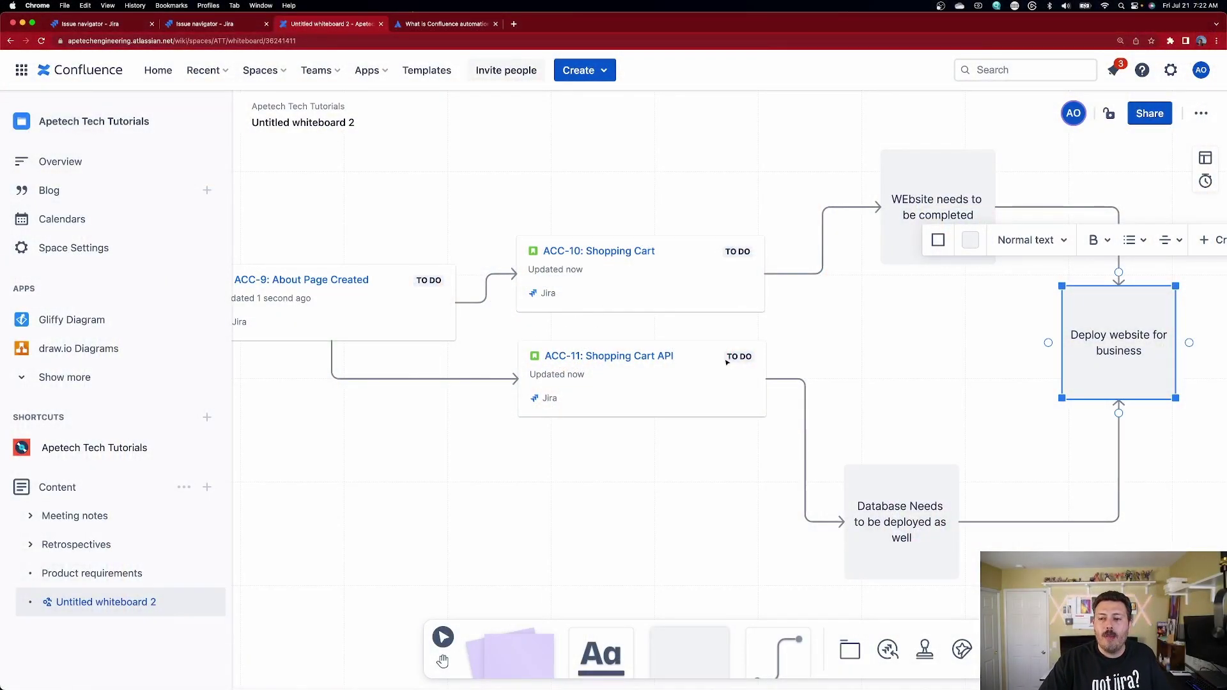
pyautogui.click(586, 250)
pyautogui.click(589, 250)
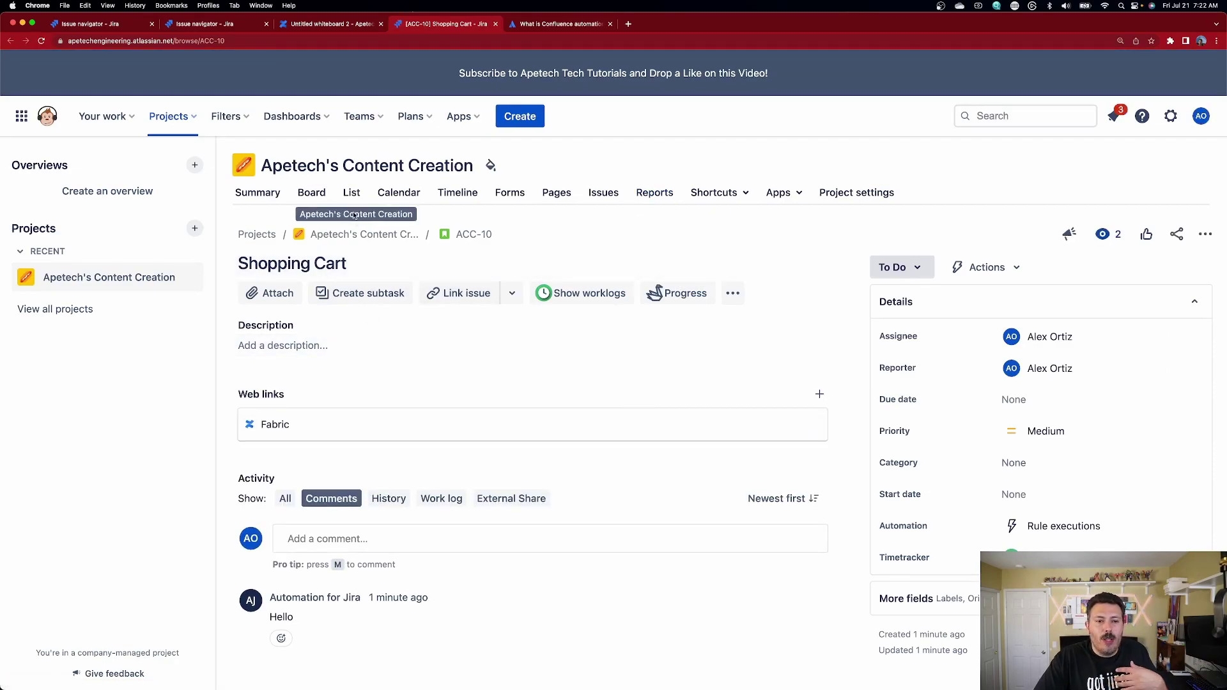
# Move ACC-9 About Page Created from TO DO to EDIT VIDEO and check the whiteboard card synced.
pyautogui.click(313, 193)
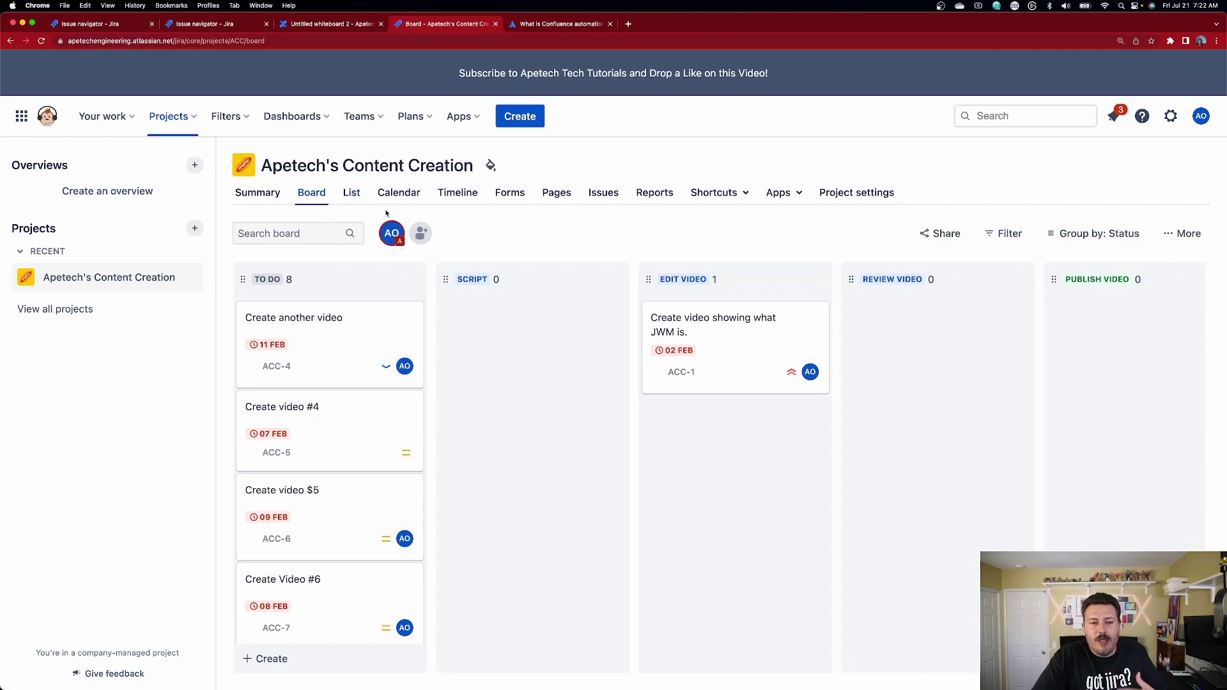
pyautogui.scroll(-5, 369, 369)
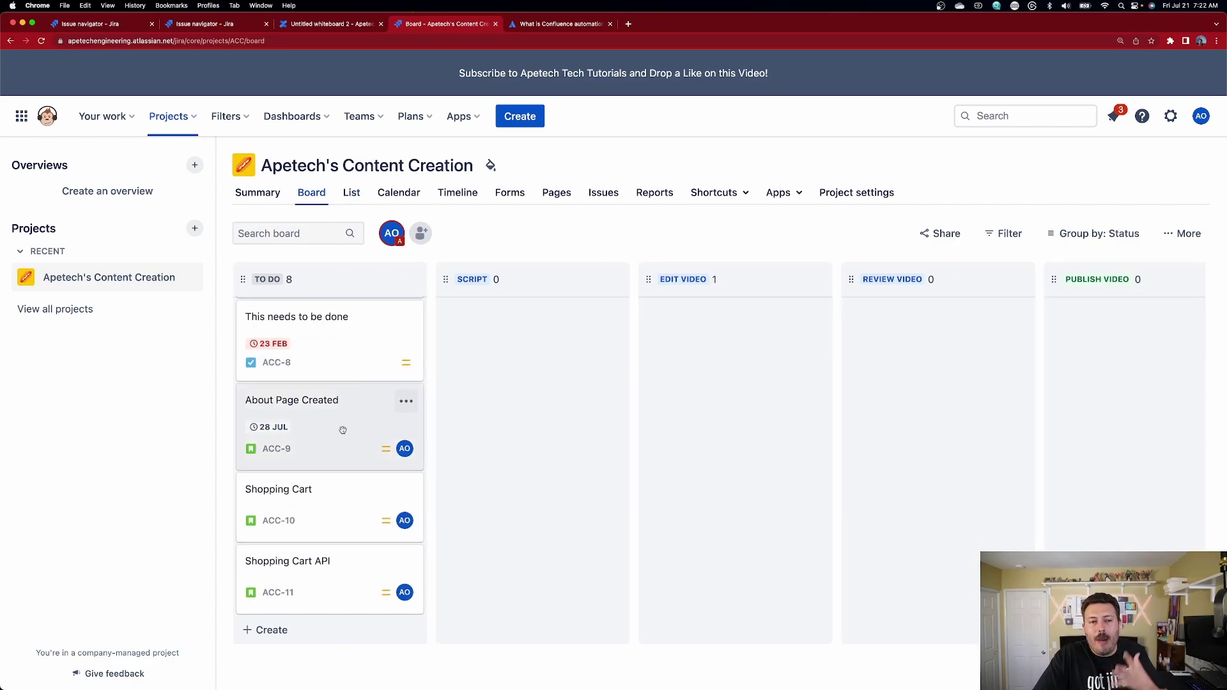
pyautogui.moveTo(306, 450); pyautogui.dragTo(737, 427)
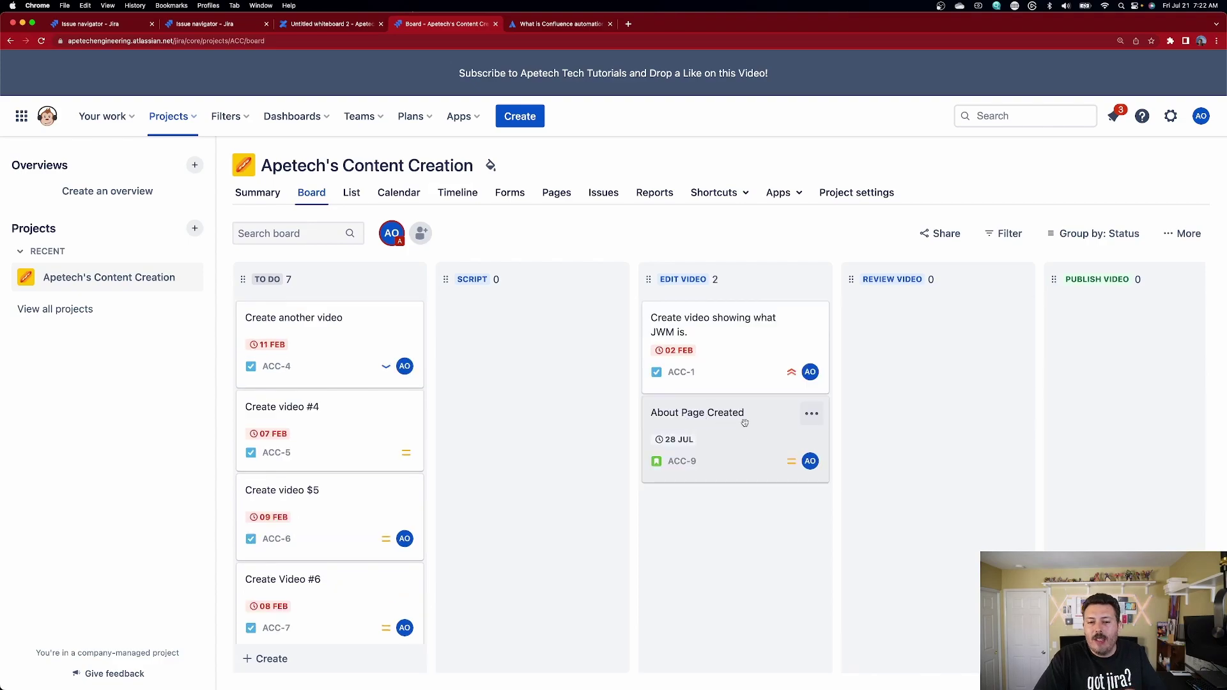
pyautogui.click(304, 25)
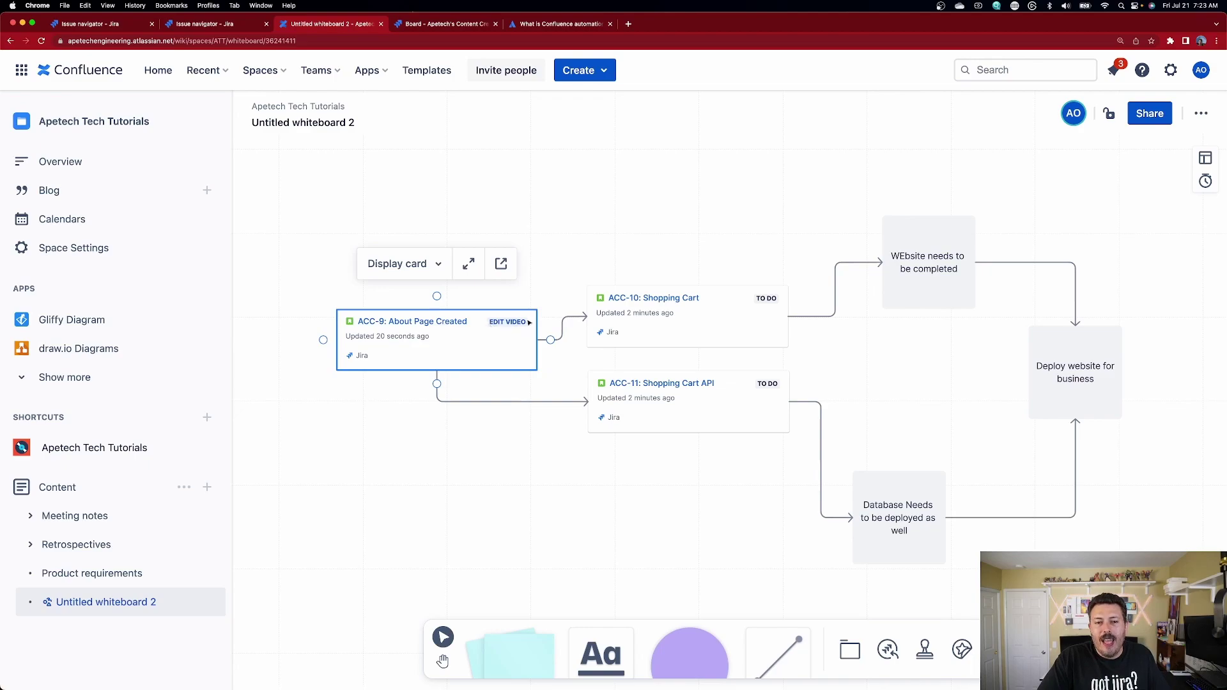
pyautogui.click(445, 23)
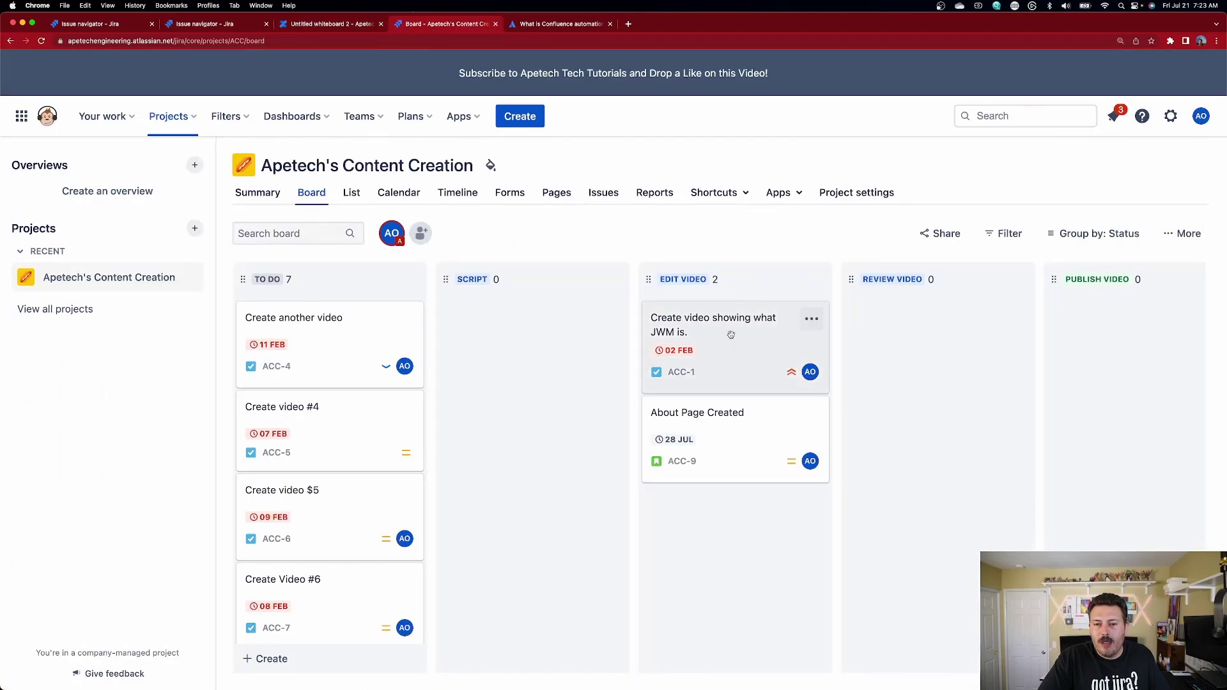